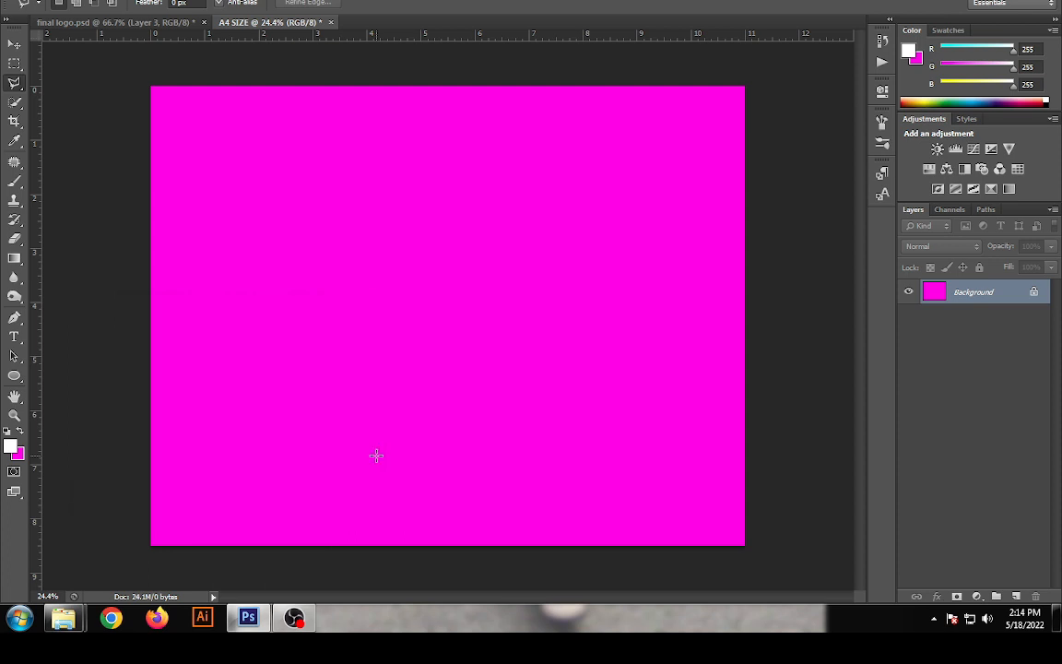
Add a white text layer reading SLICED, correcting the misspelled ending.
left_click(24, 340)
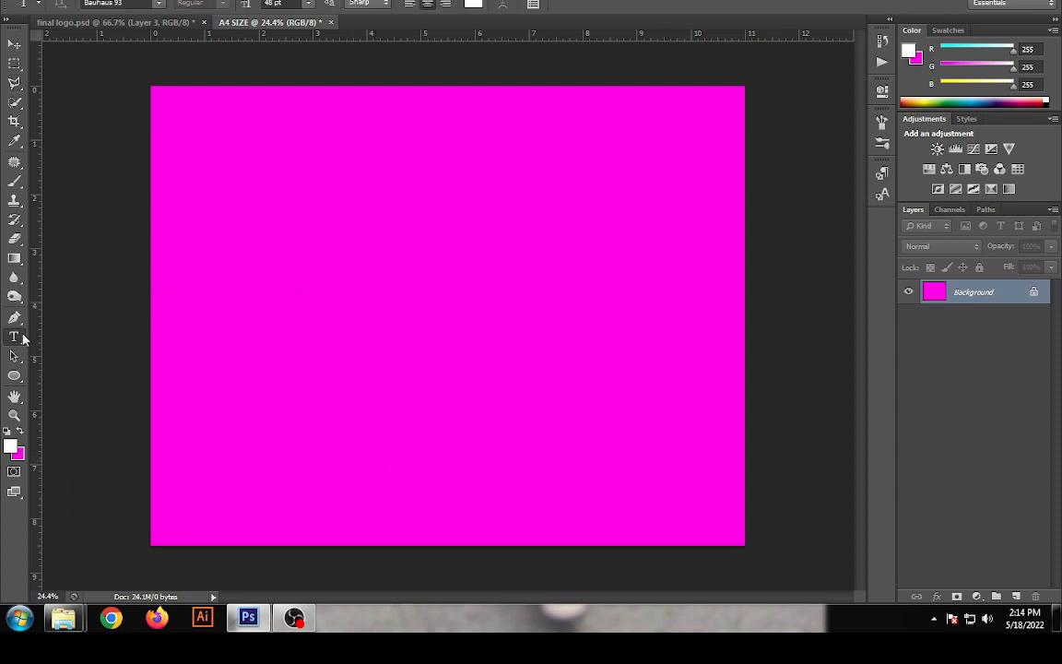
left_click(240, 330)
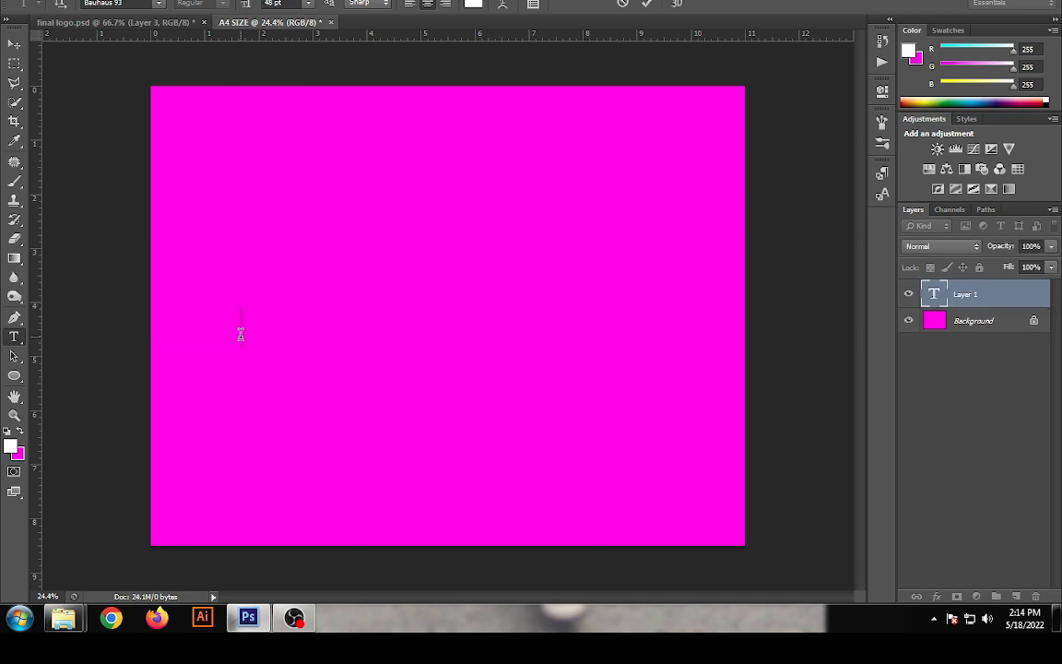
type("SUCID")
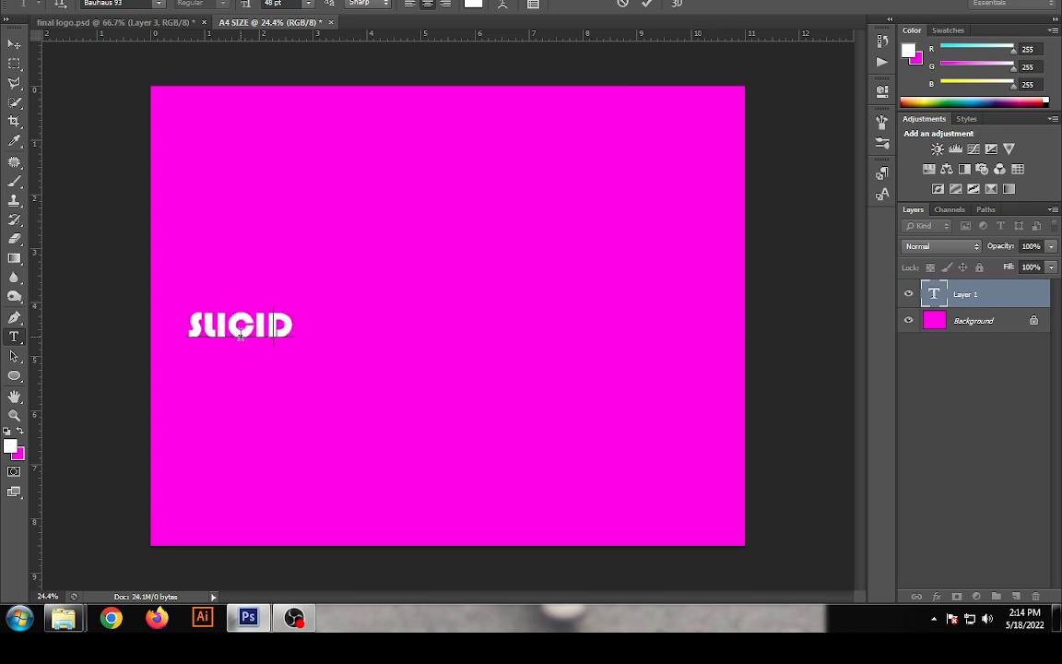
key("BackSpace")
key("BackSpace")
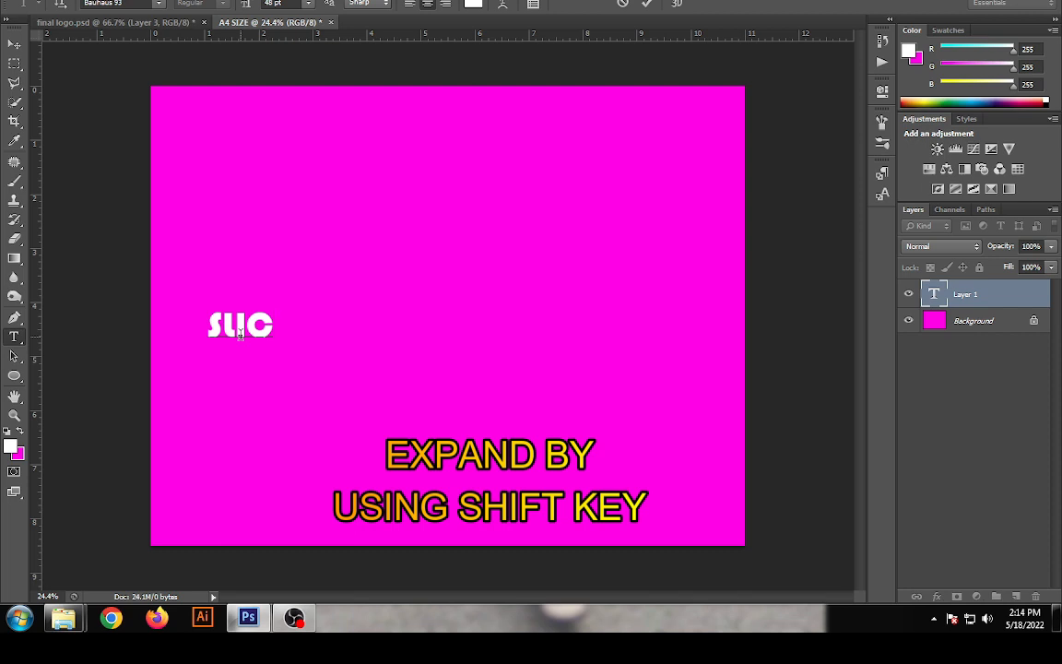
type("ED")
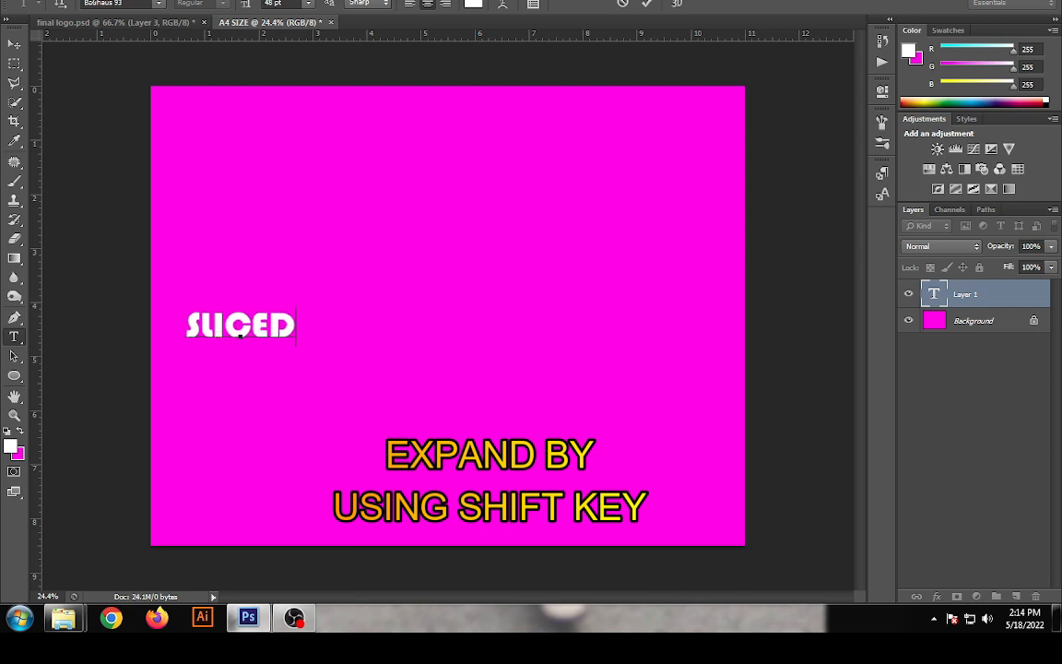
Scale the SLICED text proportionally to about 529% so it spans nearly the whole canvas width.
left_click(14, 44)
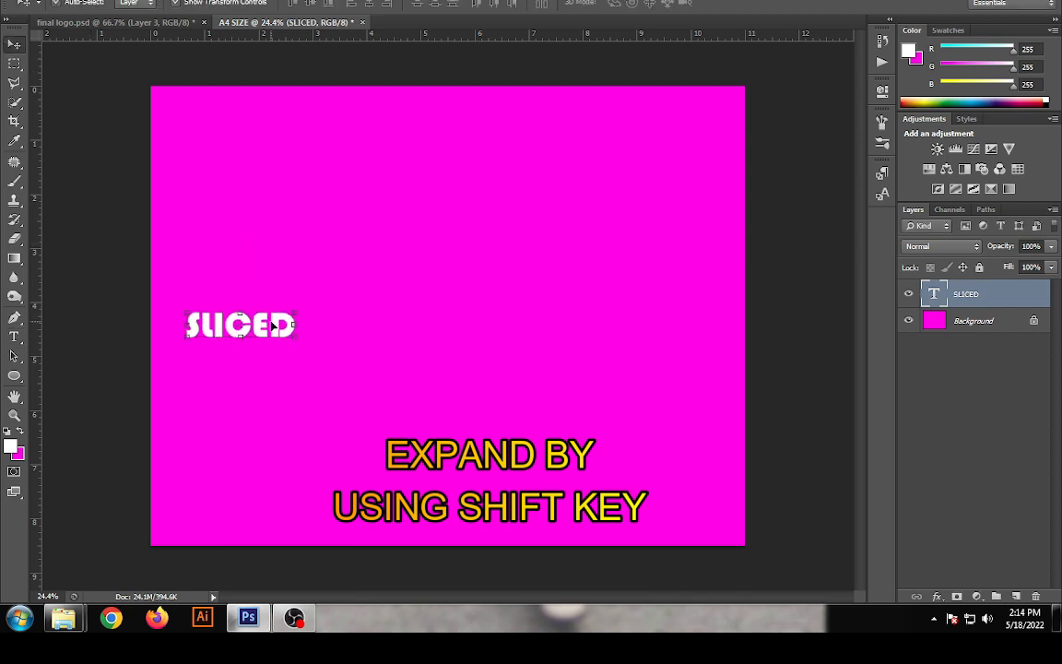
left_click_drag(273, 324, 644, 181)
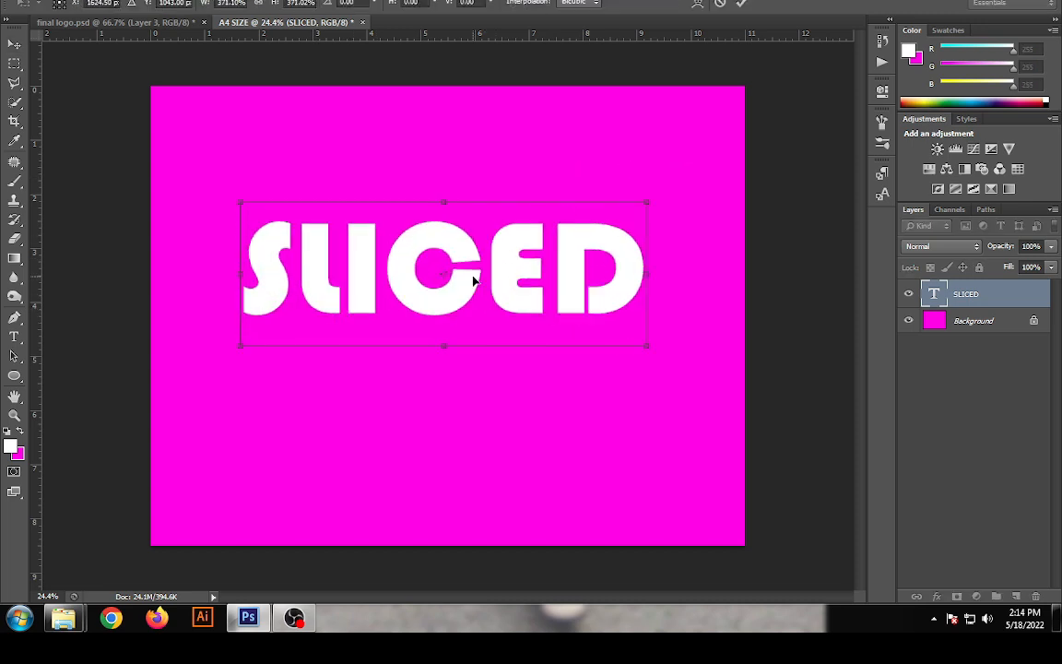
left_click_drag(473, 280, 449, 366)
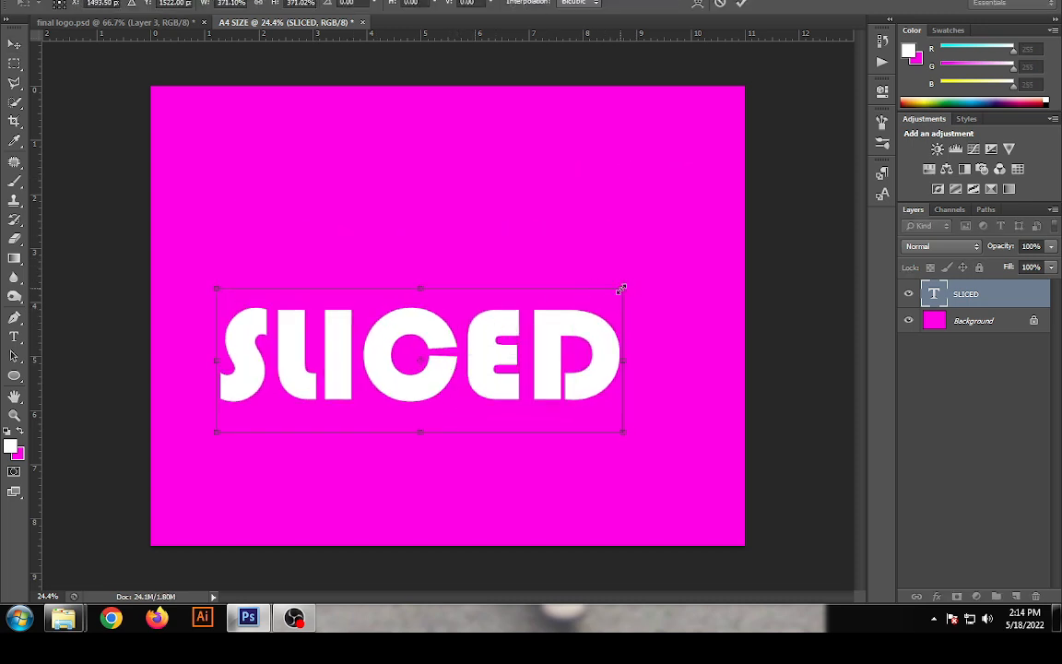
left_click_drag(621, 289, 550, 288)
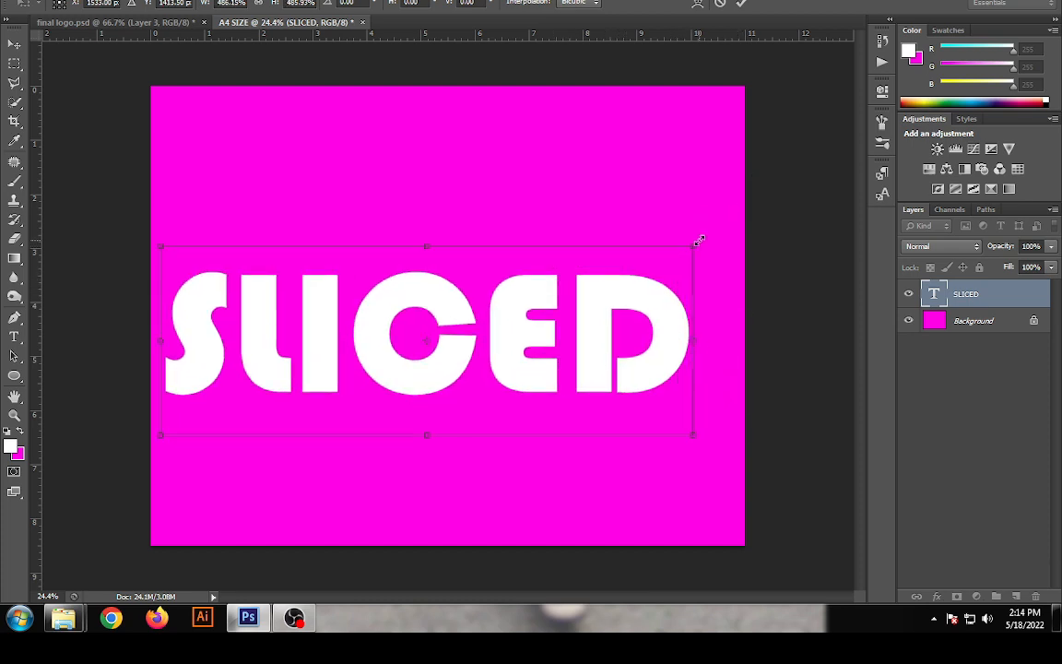
left_click_drag(699, 240, 747, 224)
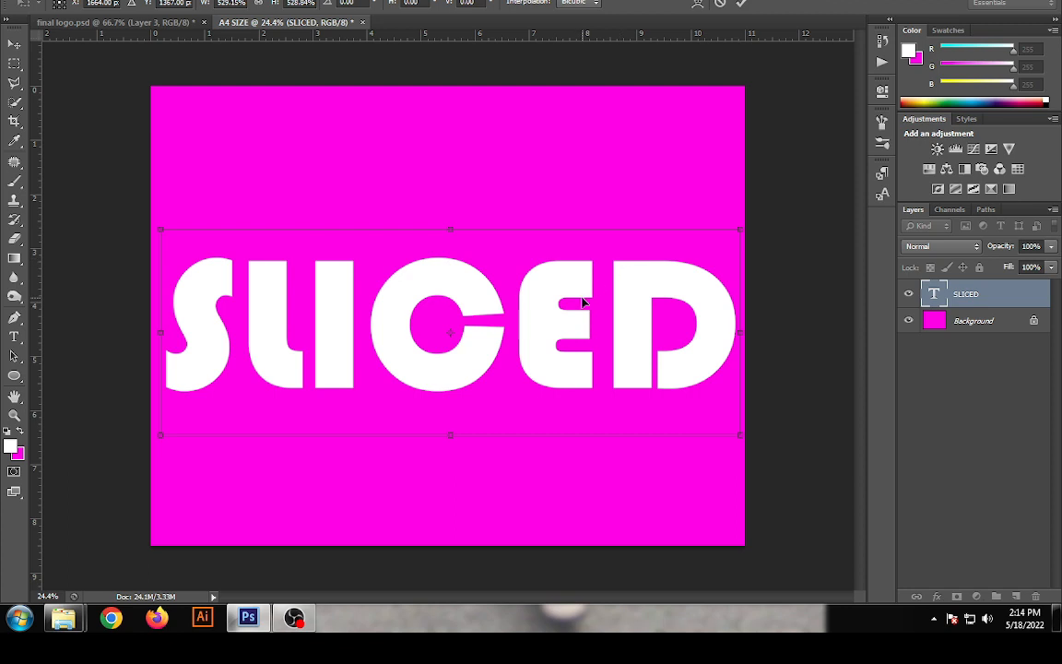
Position the enlarged SLICED text at about X 1612 px, Y 1212 px and apply the transform.
left_click_drag(583, 302, 570, 268)
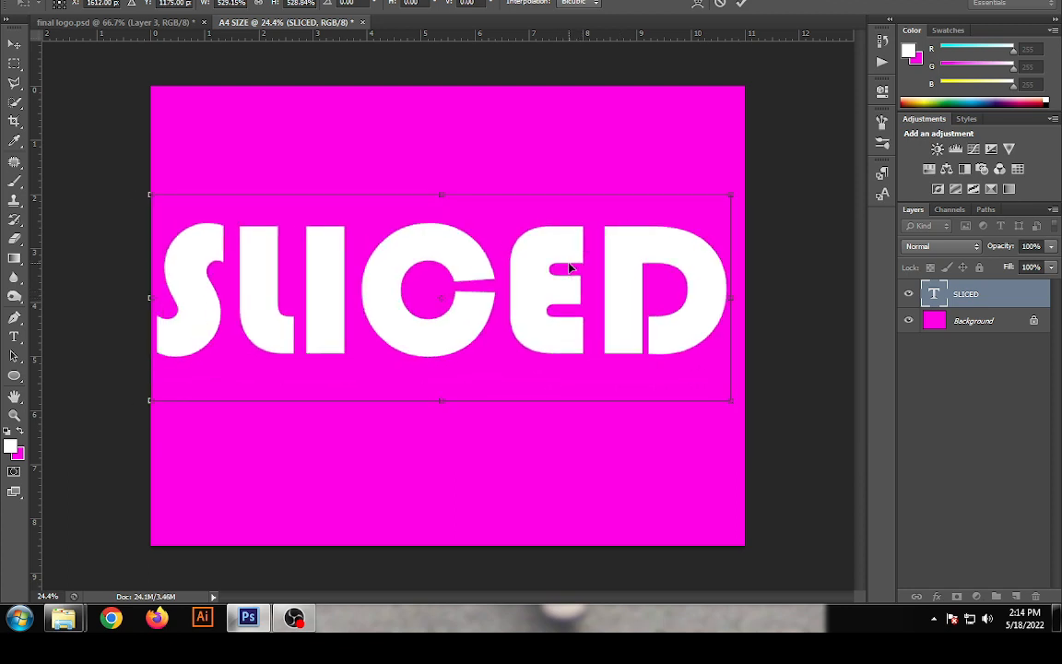
key("Down")
key("Down")
key("Down")
key("Down")
key("Down")
key("Down")
key("Down")
key("Down")
key("Down")
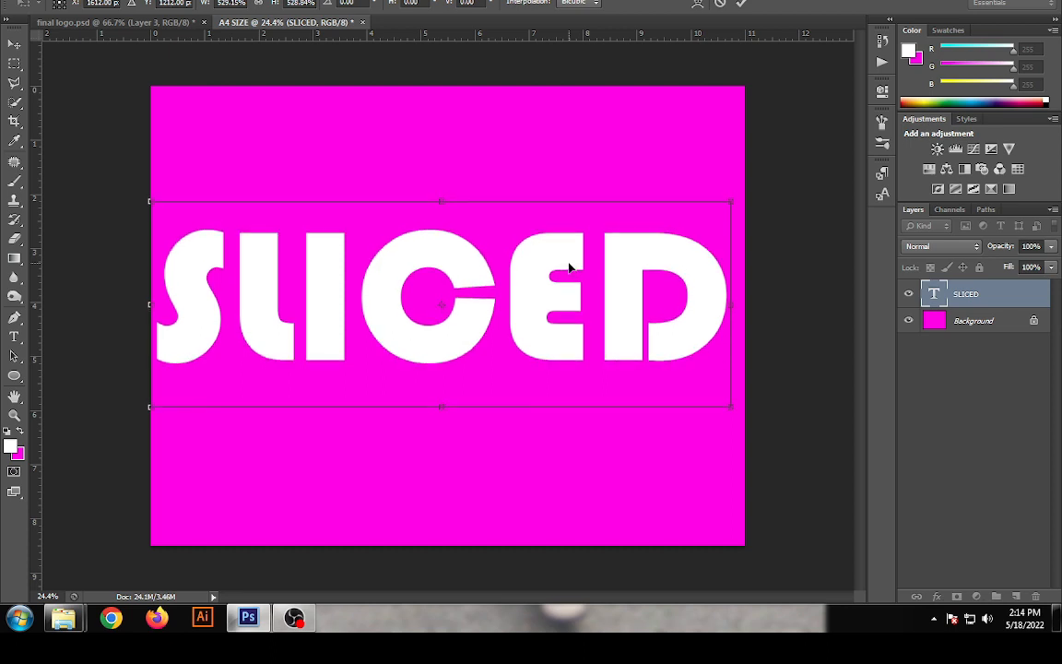
key("Return")
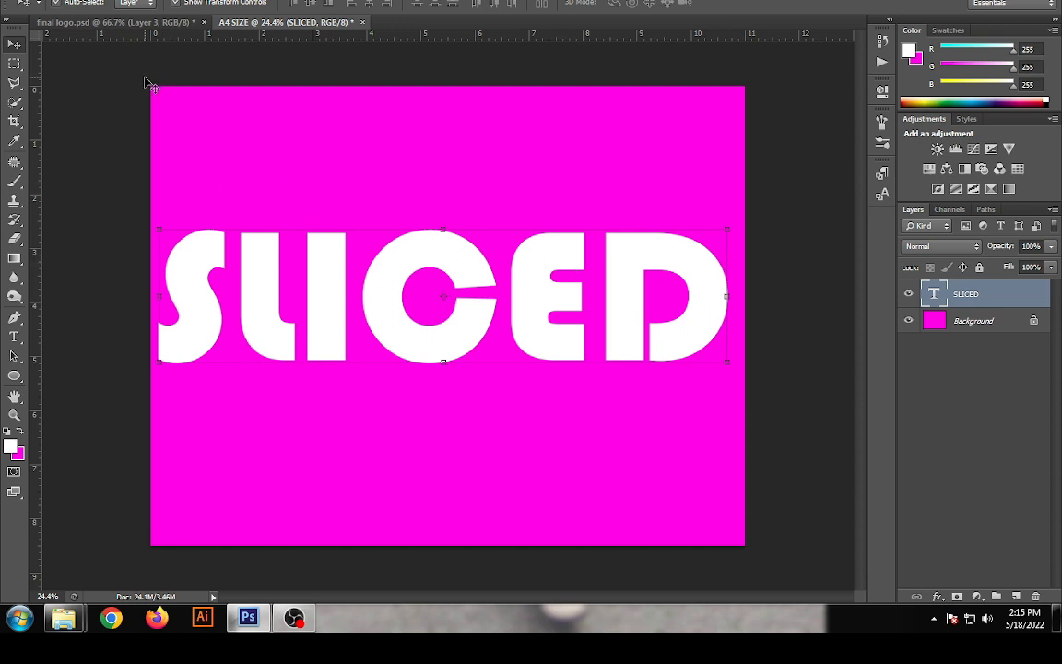
Draw a polygonal lasso selection around the upper half of SLICED, its lower edge slanting up across the letters from the S to the D.
left_click(16, 84)
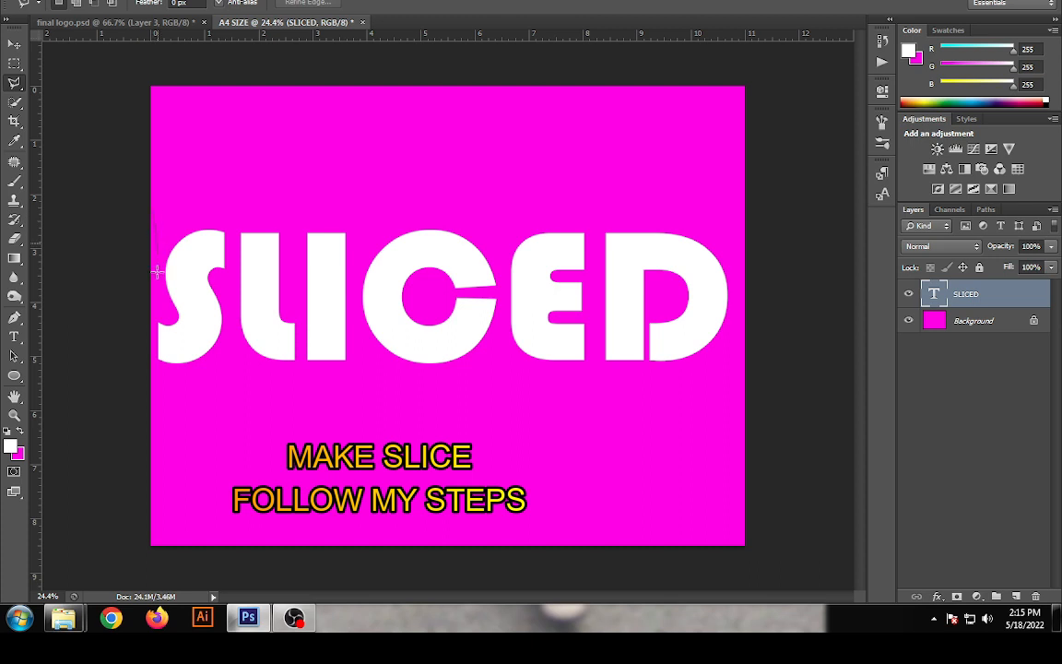
left_click(153, 341)
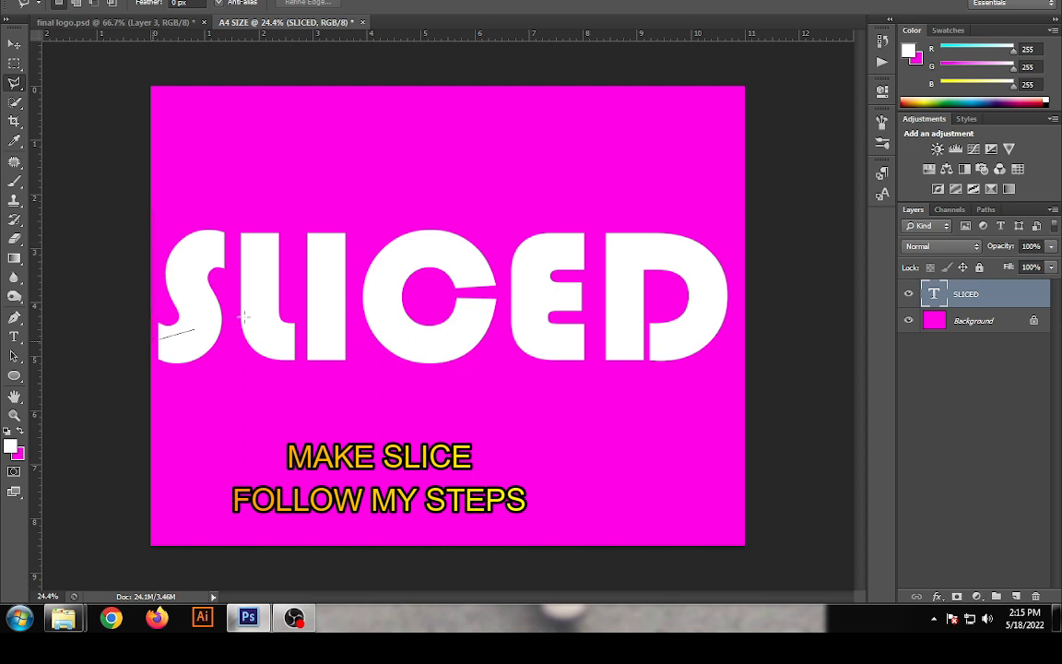
left_click(744, 265)
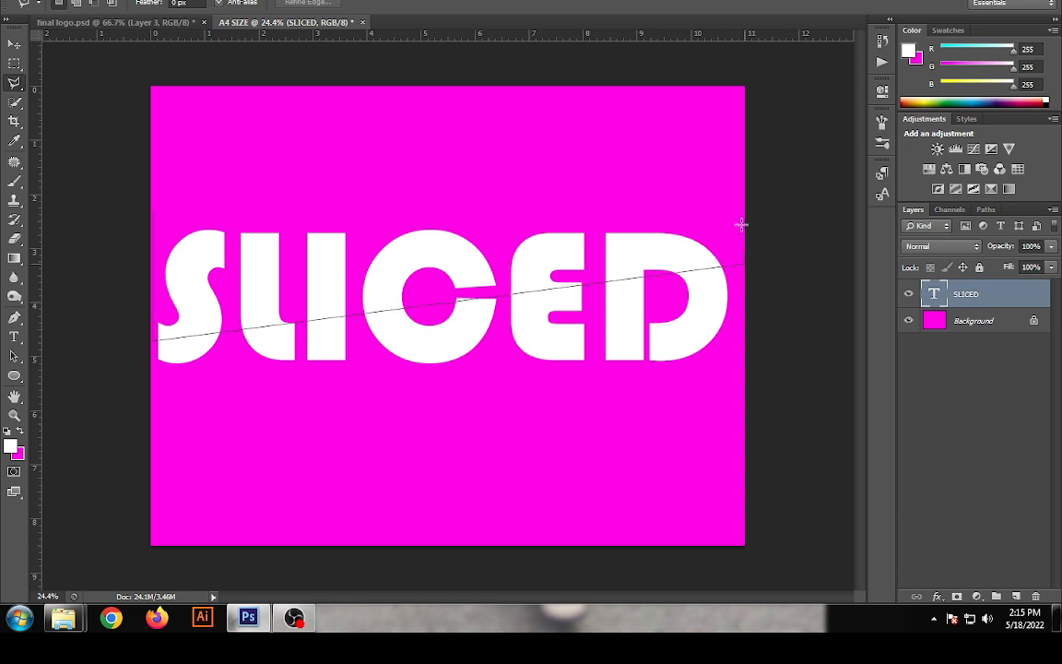
left_click(564, 157)
left_click(152, 211)
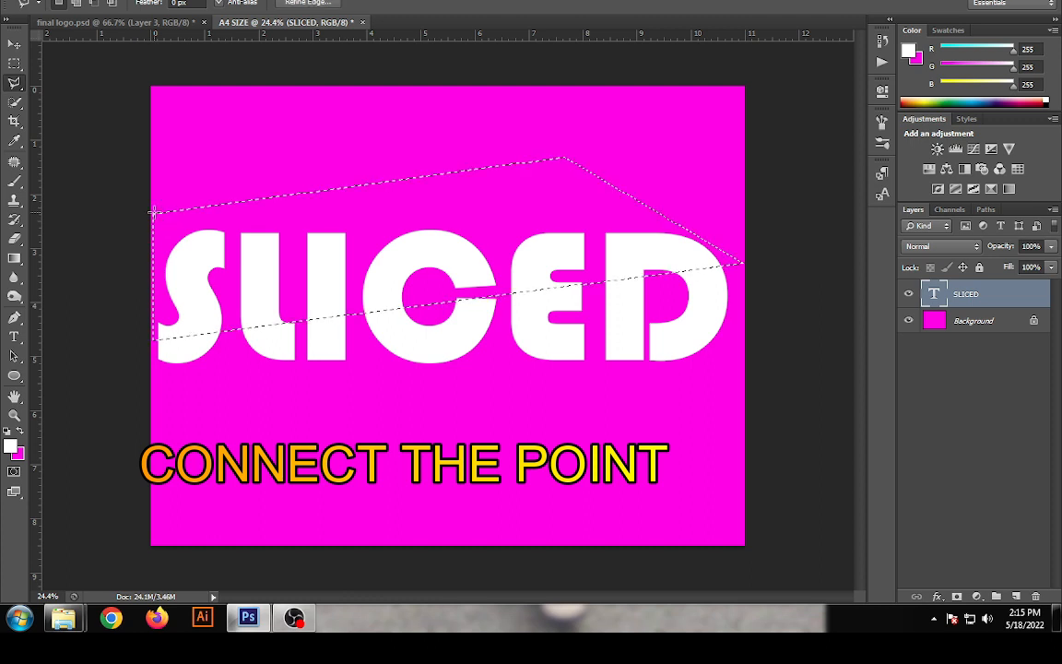
Mask the SLICED layer with the selection, and duplicate the layer with the copy's mask inverted to show the lower half of the letters.
left_click(957, 597)
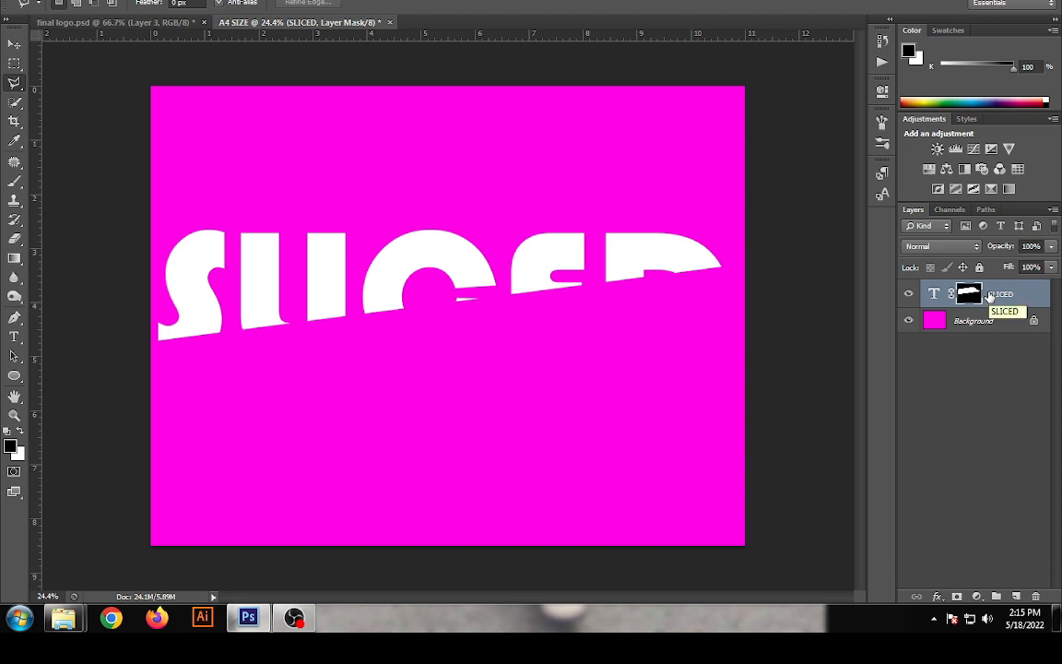
left_click_drag(990, 295, 1019, 595)
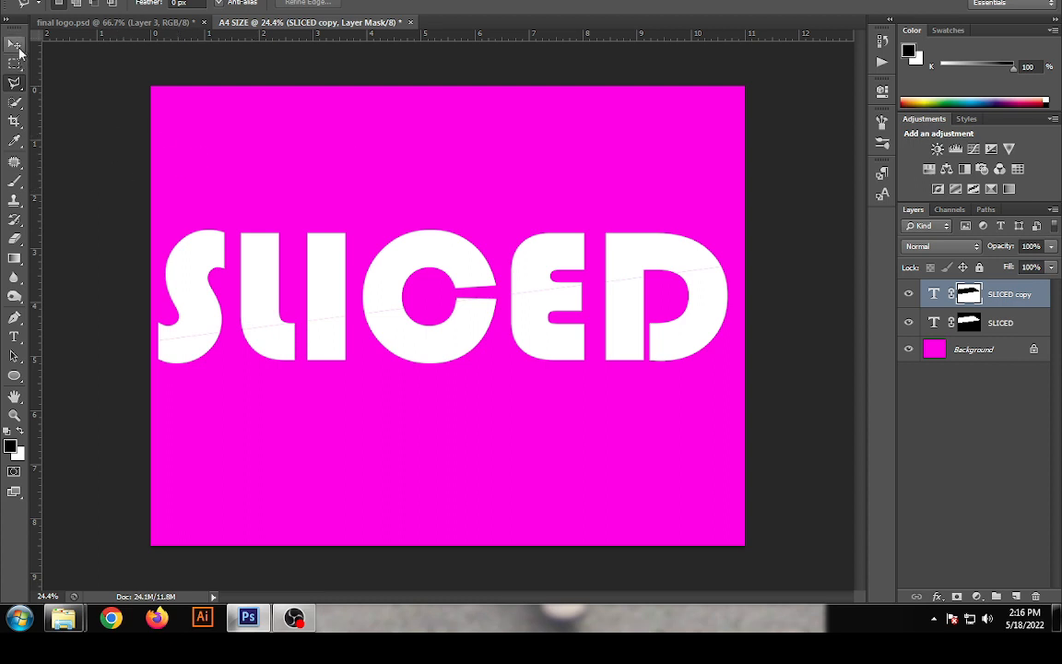
Nudge the SLICED copy layer down slightly to open a thin gap along the slanted cut.
left_click(18, 49)
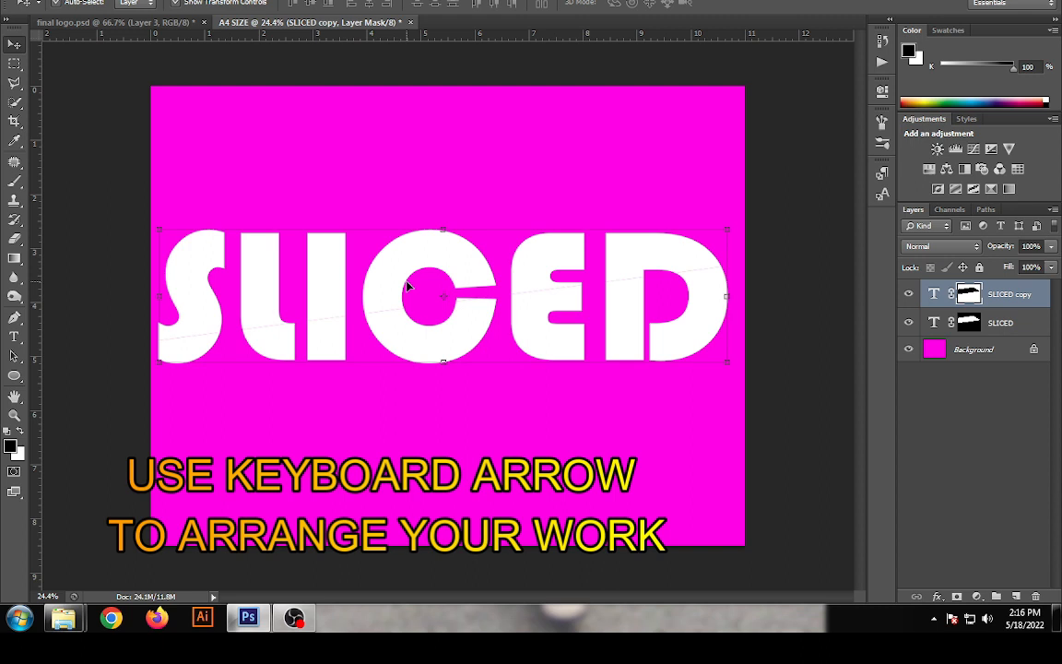
key("Down")
key("Down")
key("Down")
key("Down")
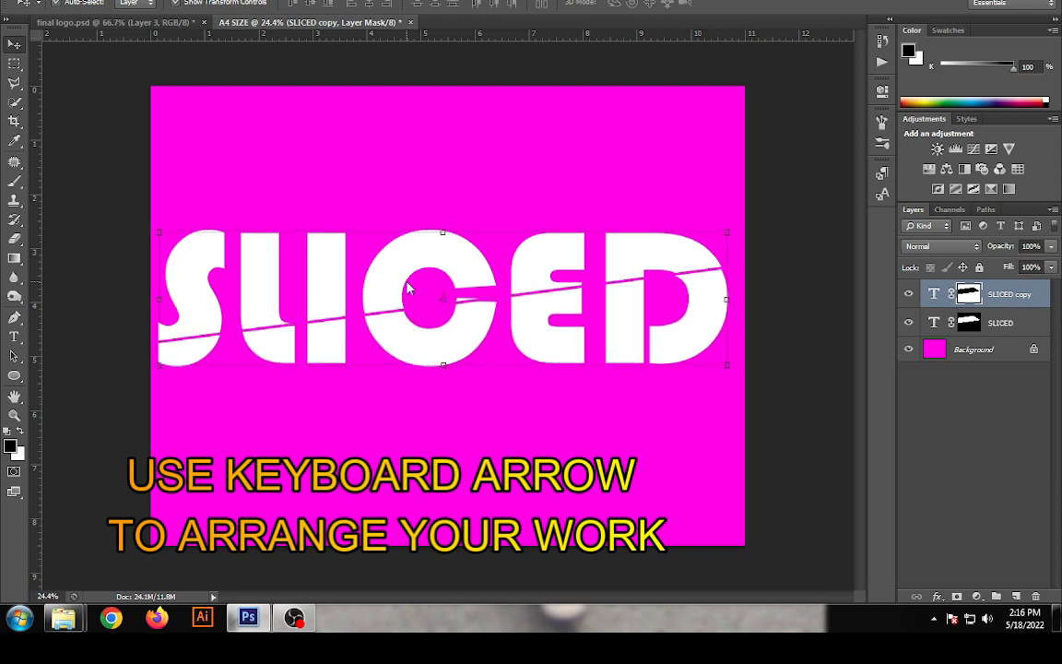
key("Down")
Shift the lower half of the word sideways to the right until its D reaches the canvas edge.
key("Right")
key("Right")
key("Right")
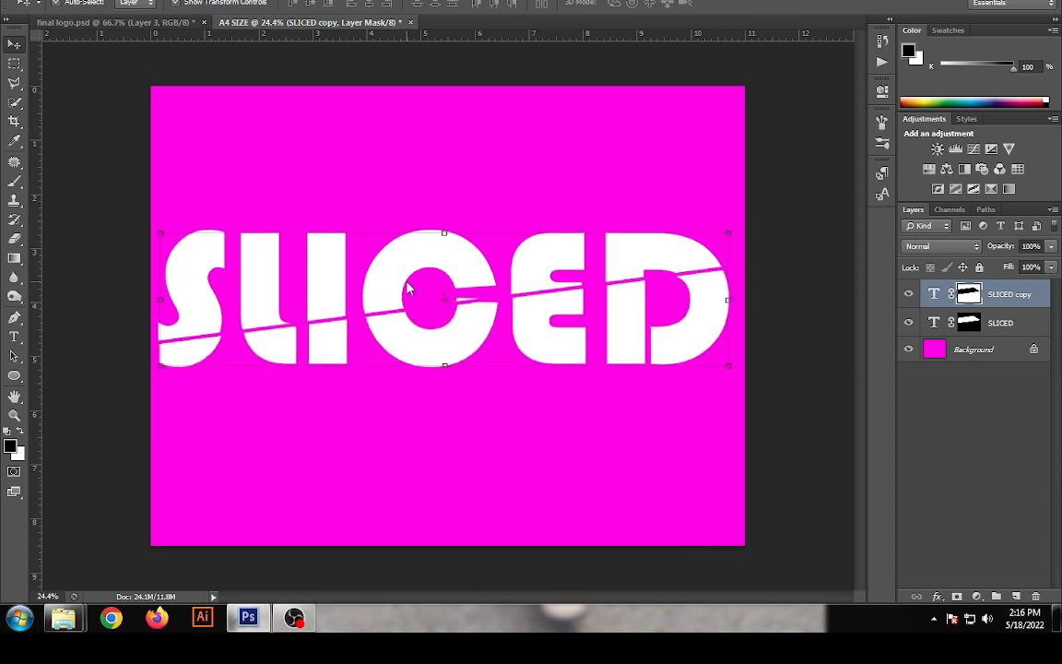
key("Right")
key("Right")
key("Right")
key("Right")
key("Right")
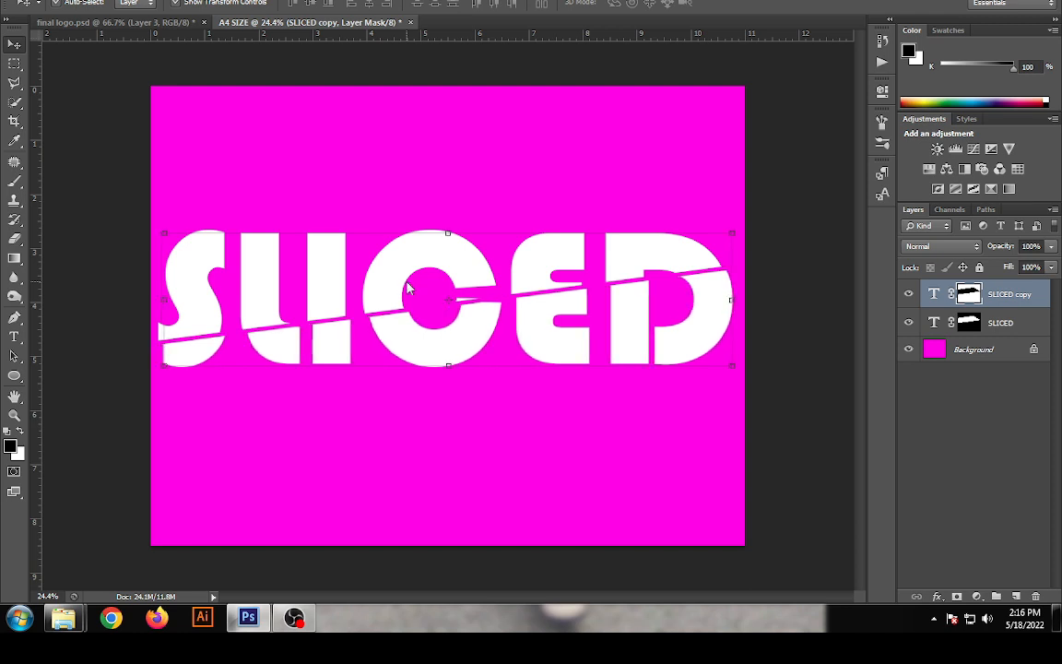
key("Right")
key("Right")
key("Right")
key("Right")
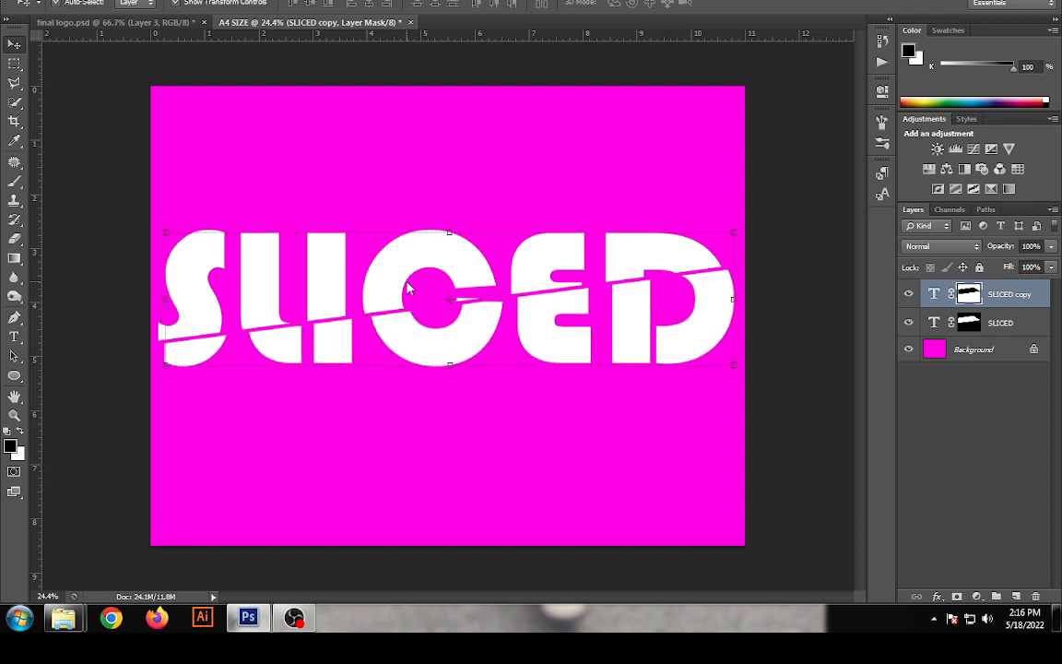
key("Right")
key("Right")
key("Right")
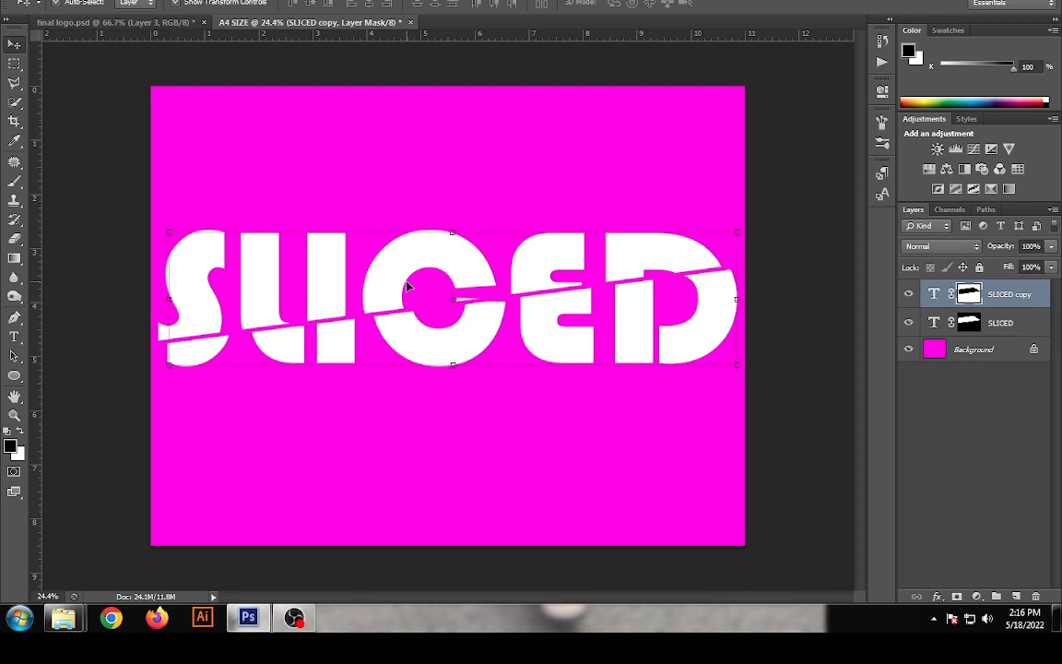
key("Right")
key("Right")
key("Right")
key("Right")
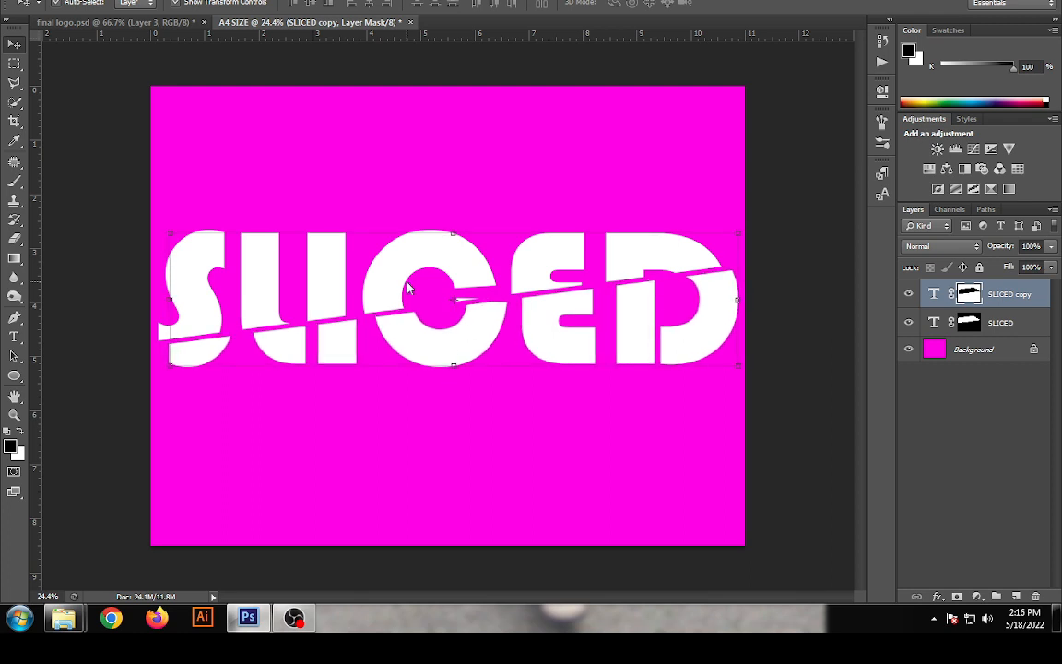
key("Right")
key("Right")
key("Right")
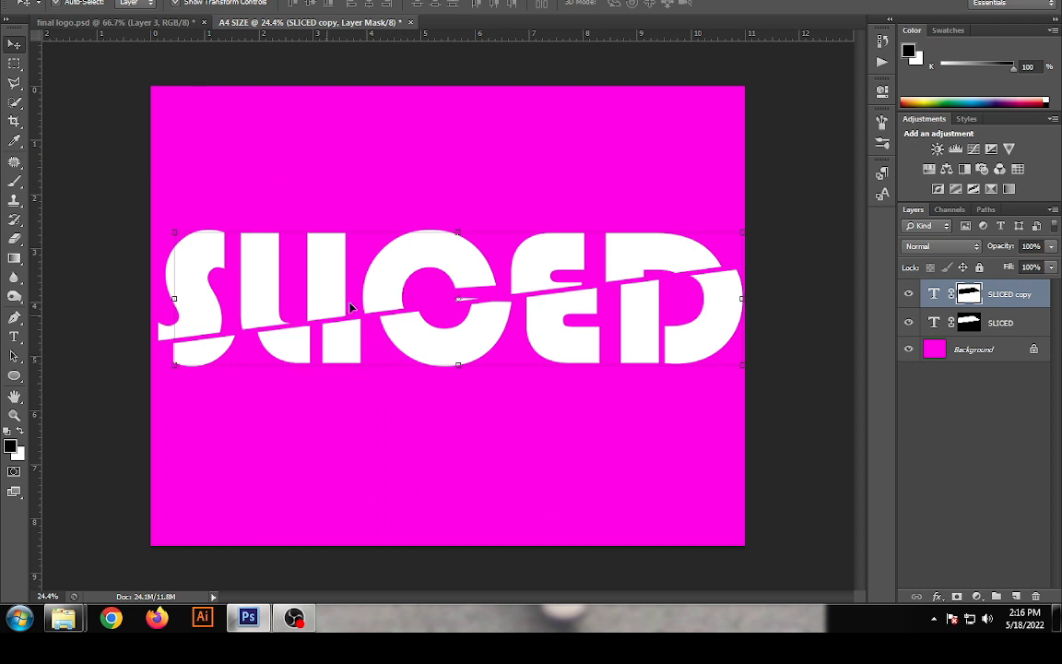
Create an empty layer above the SLICED copy layer and load that copy's layer mask as a selection.
left_click(288, 189)
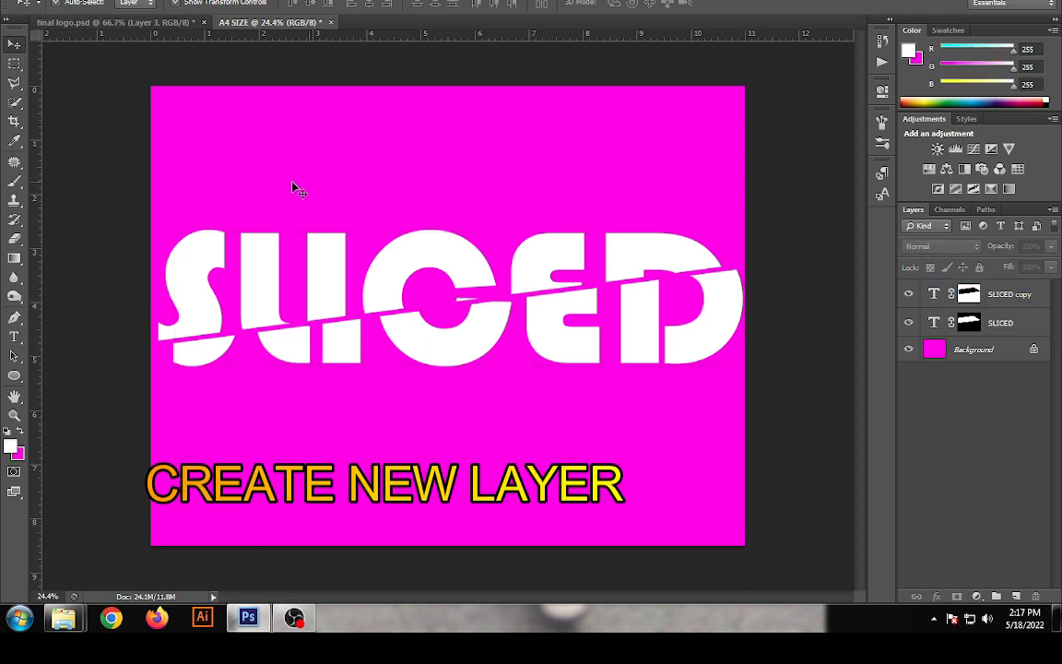
left_click(968, 294)
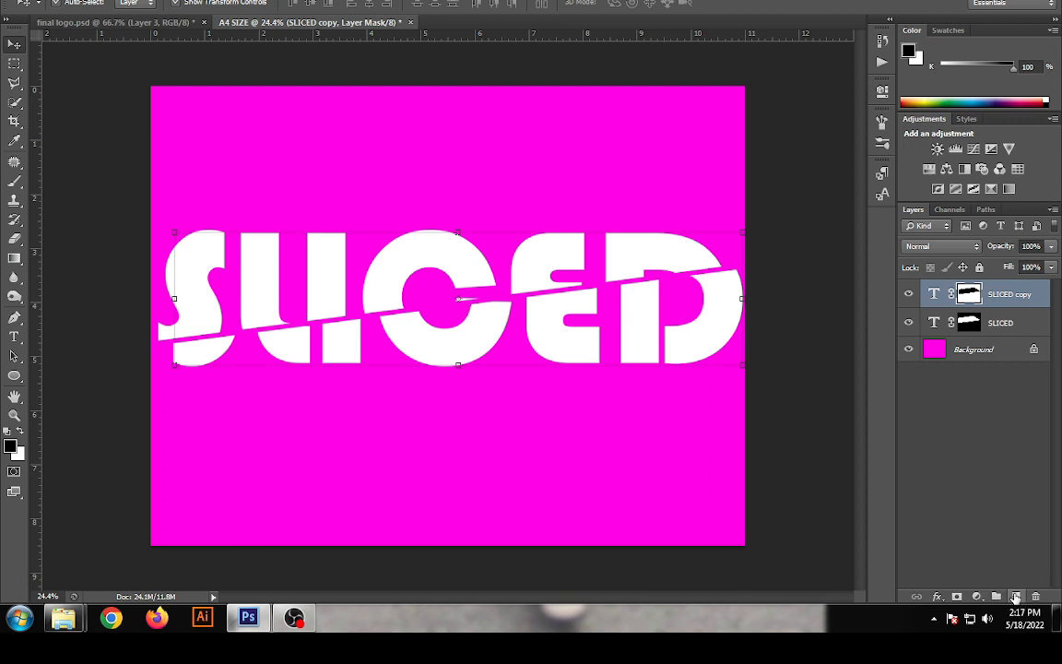
left_click(1016, 598)
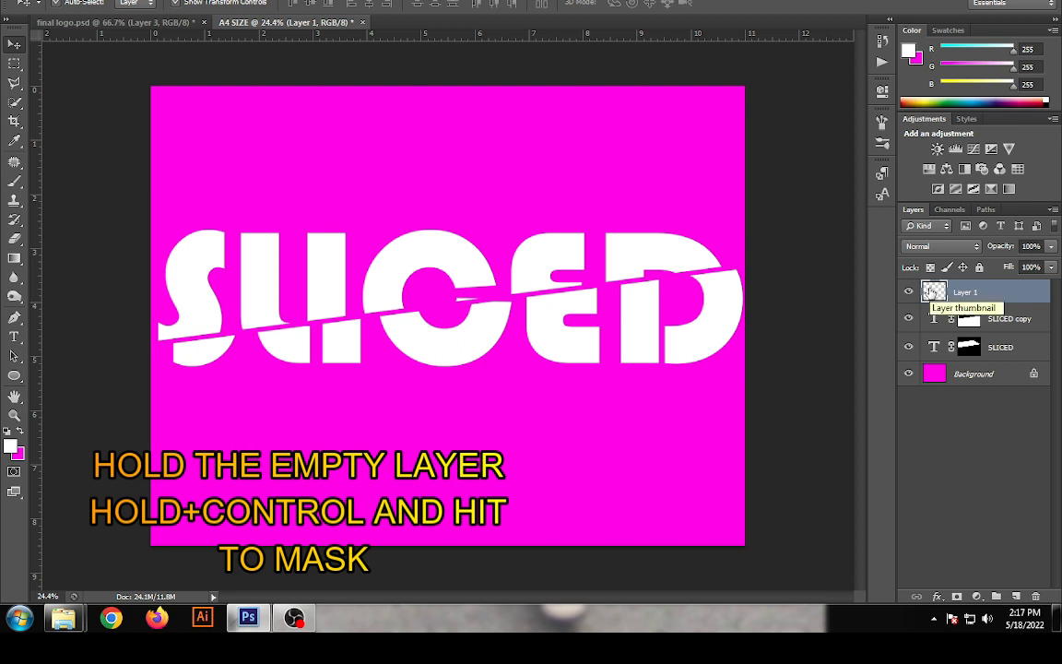
left_click_drag(933, 292, 969, 319)
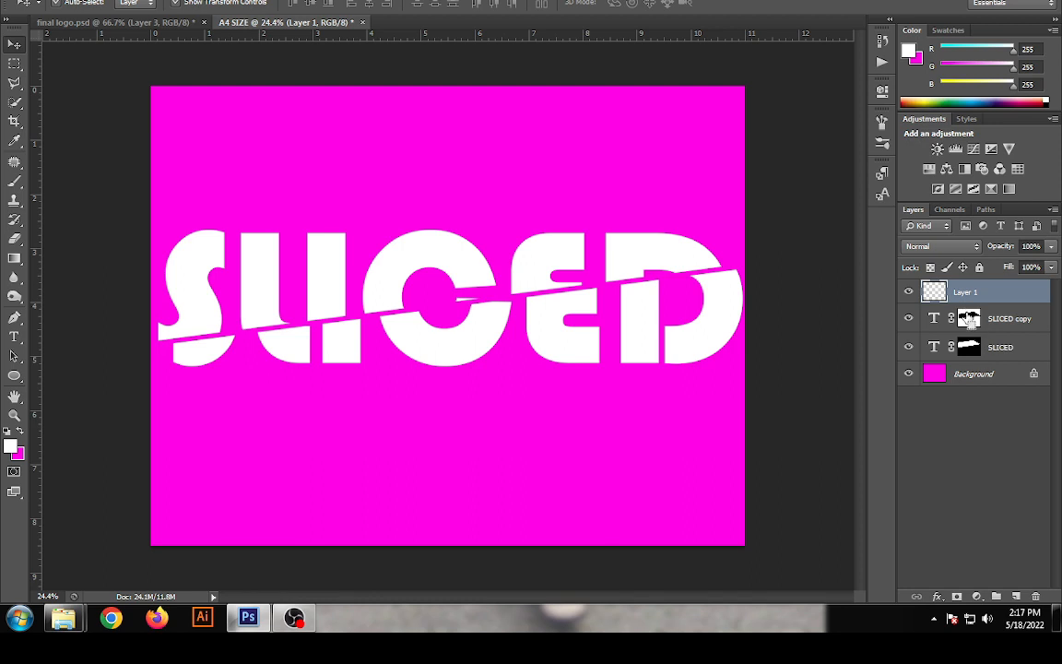
left_click(968, 319, "ctrl")
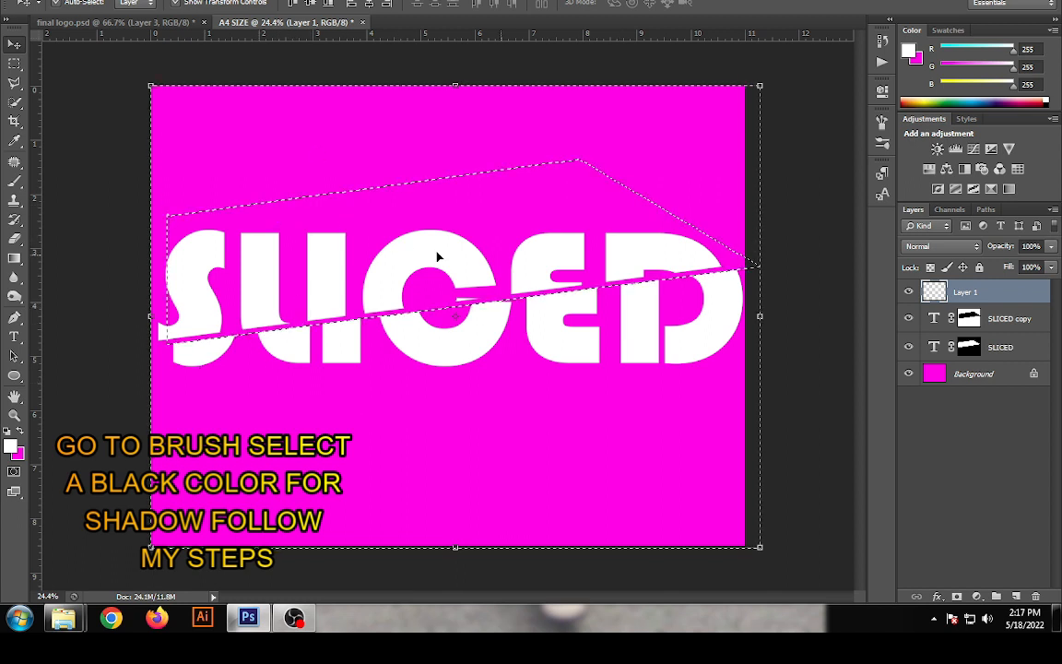
Brush a soft black (#000000) shadow on Layer 1 along the full slanted cut, and clear the selection.
left_click(8, 183)
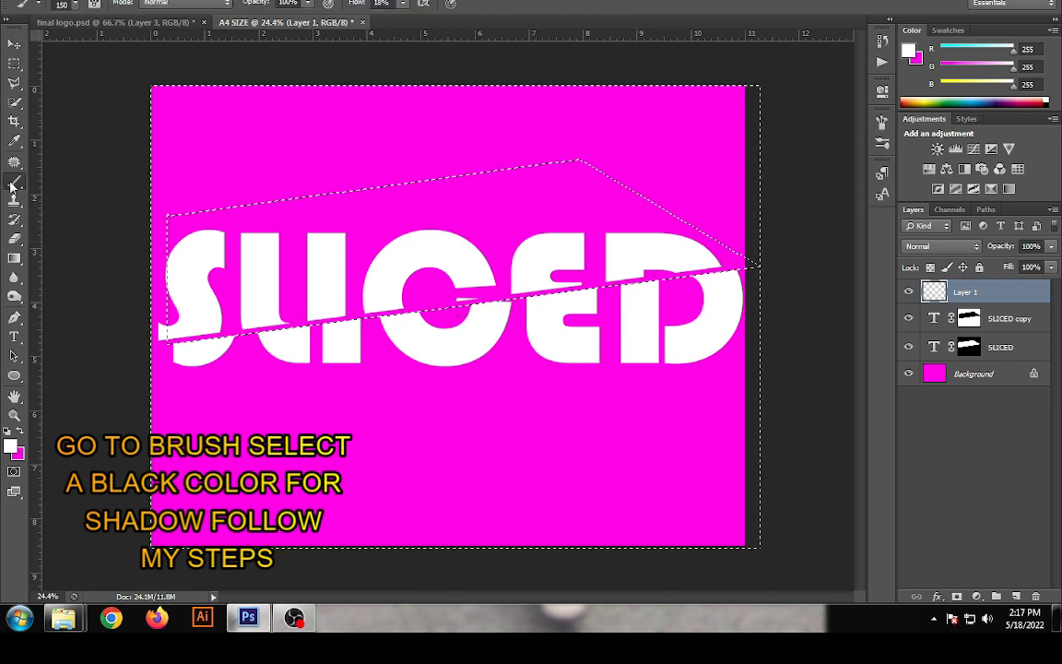
left_click(12, 446)
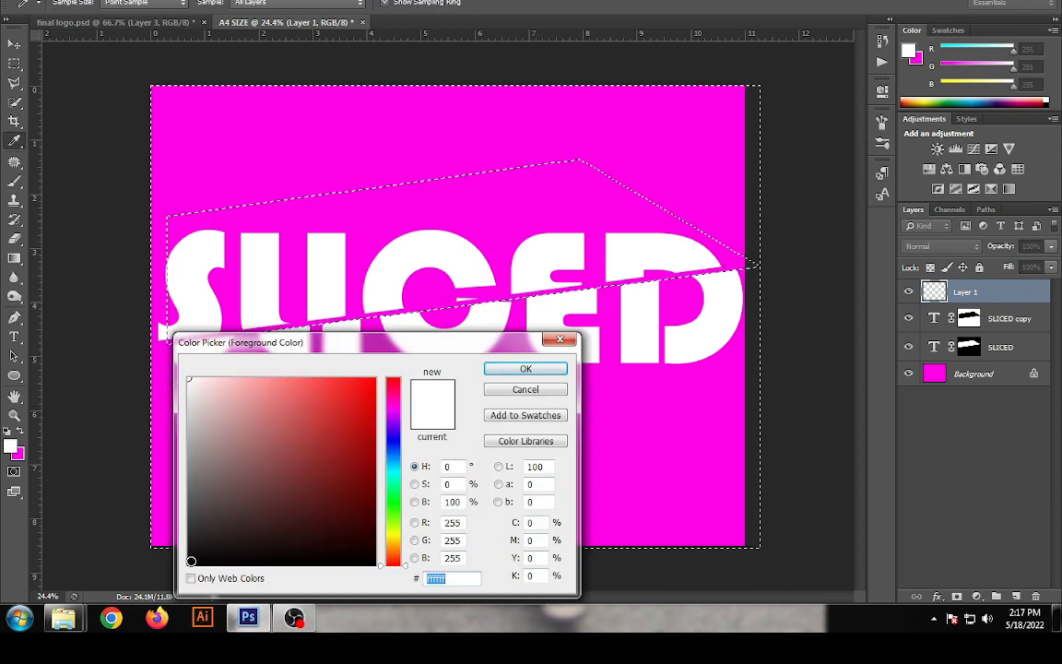
type("000000")
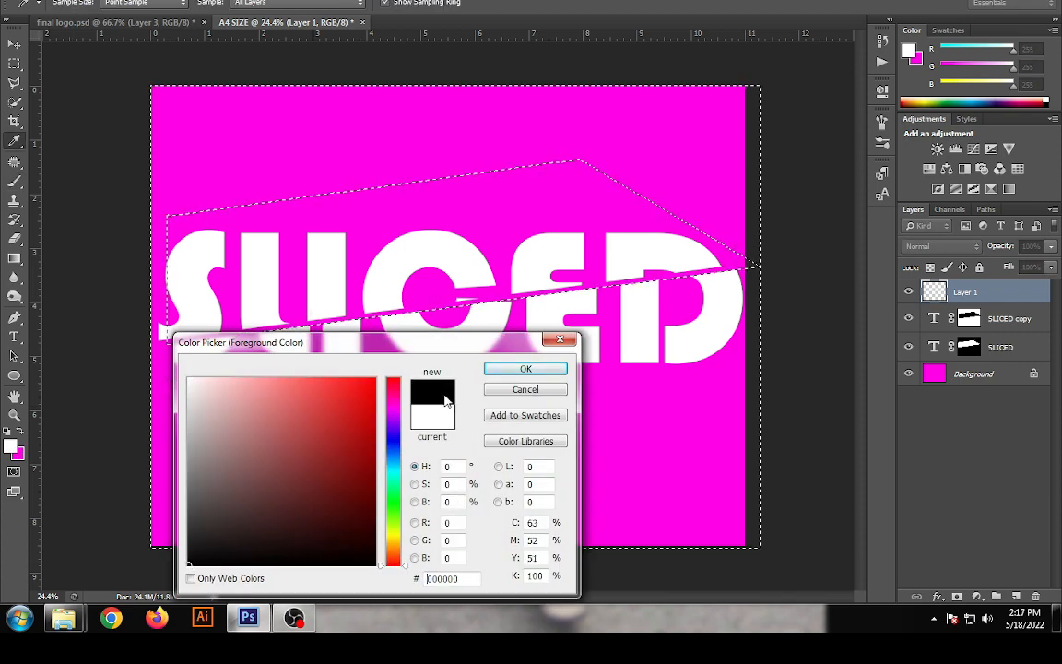
left_click(505, 370)
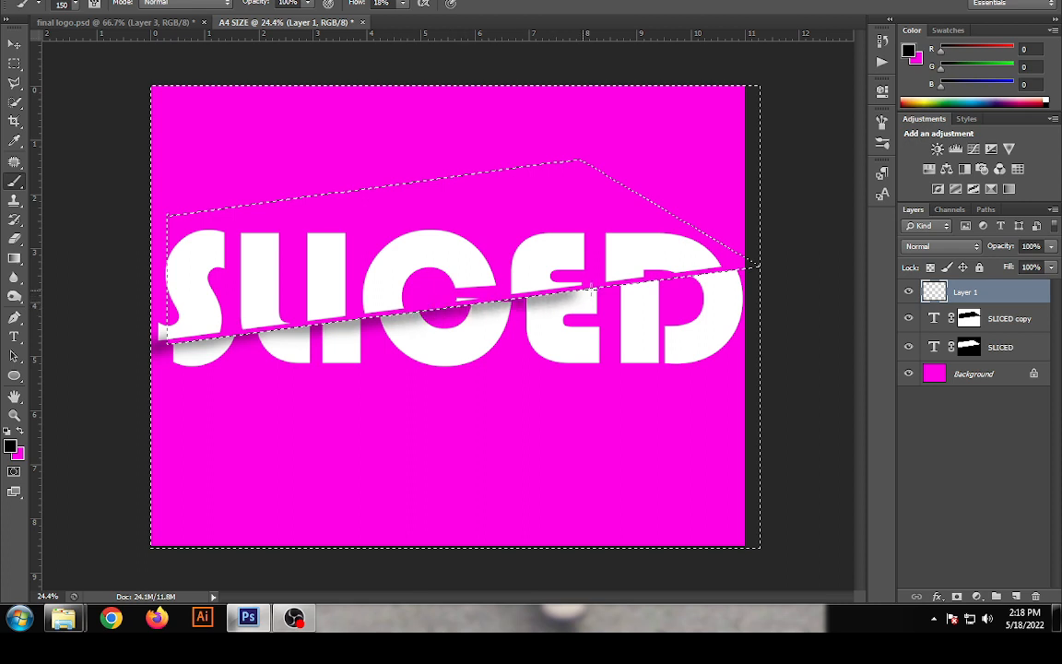
mouse_move(654, 278)
left_mouse_down()
mouse_move(752, 266)
mouse_move(142, 349)
left_mouse_up()
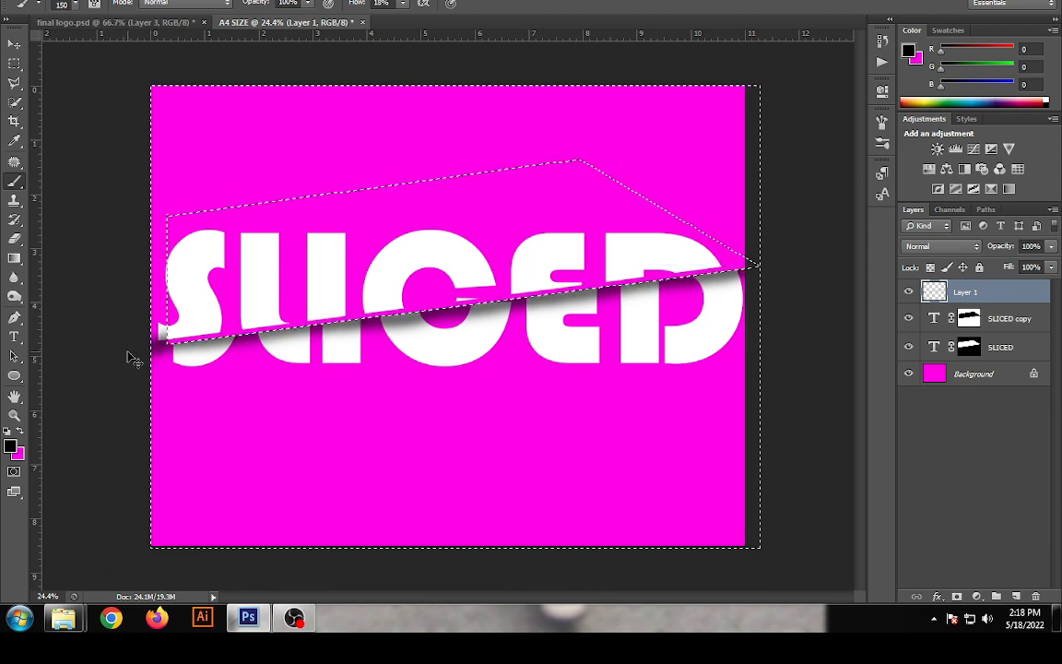
key("ctrl+d")
scroll(224, 345, "down", 2)
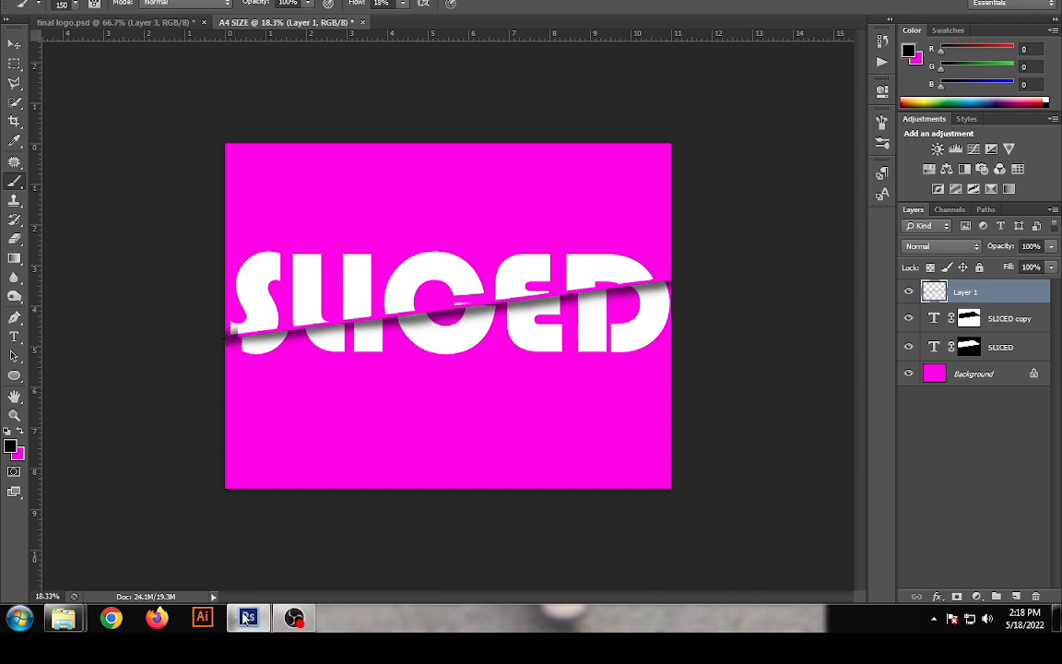
Copy the suited man from final logo.psd into the A4 SIZE document and place him above the word's I.
left_click(190, 25)
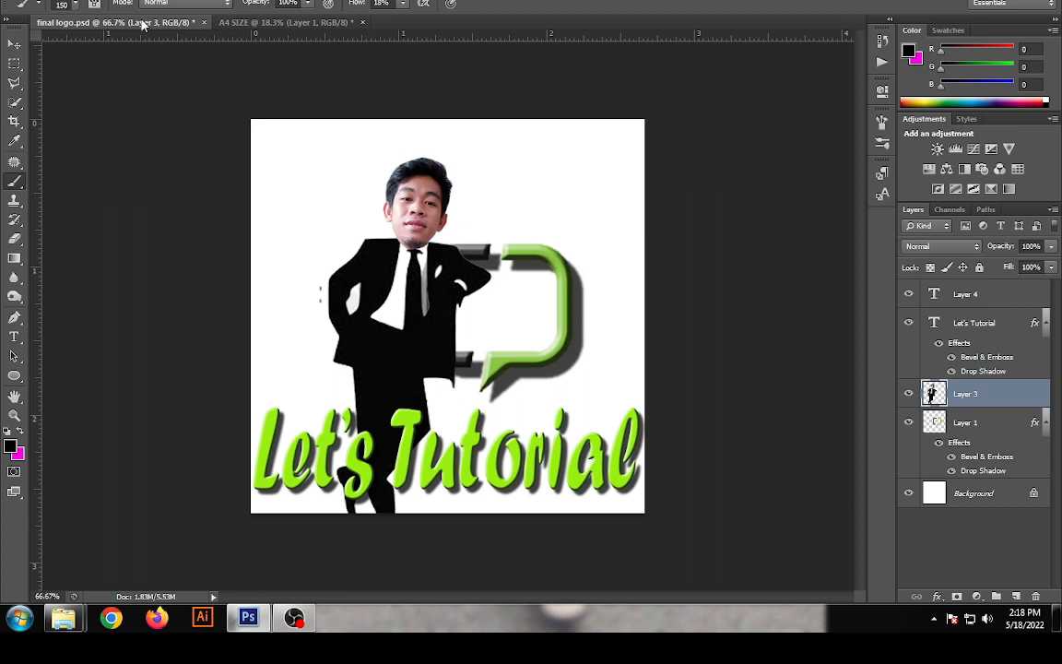
left_click(14, 44)
left_click_drag(388, 208, 319, 66)
left_click_drag(286, 256, 396, 174)
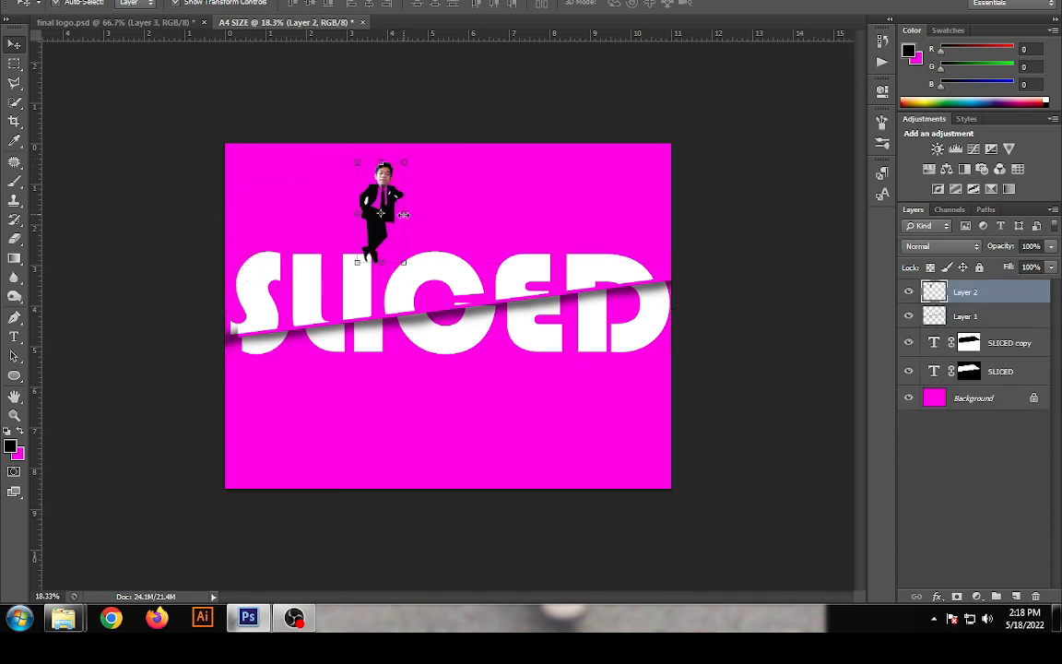
Try flipping the suited man horizontally, and flip him back.
left_click(404, 215)
right_click(408, 175)
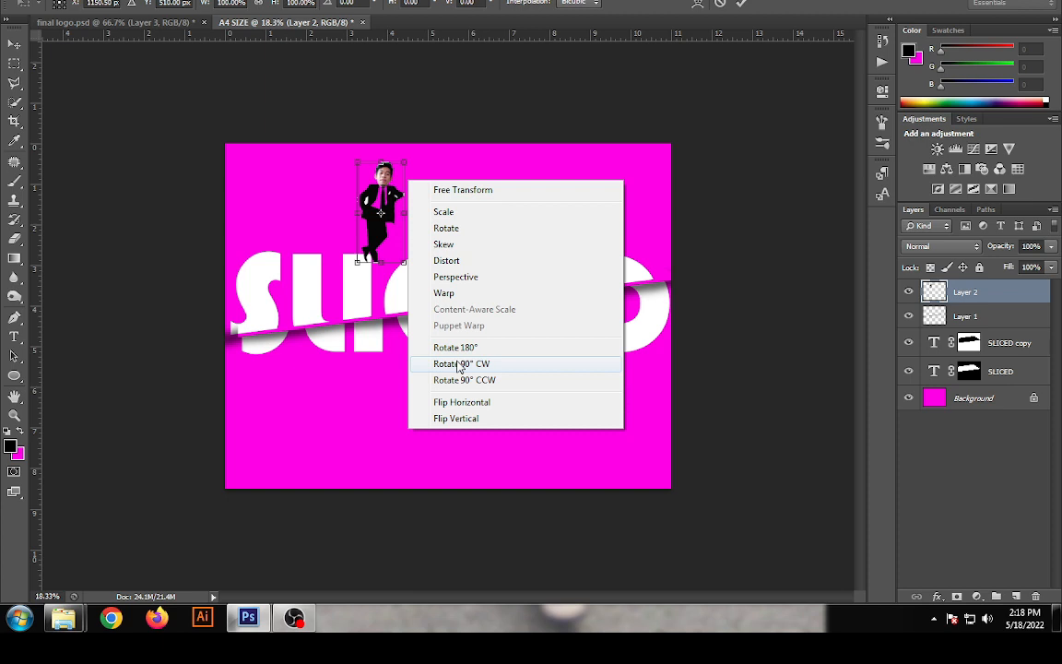
left_click(444, 404)
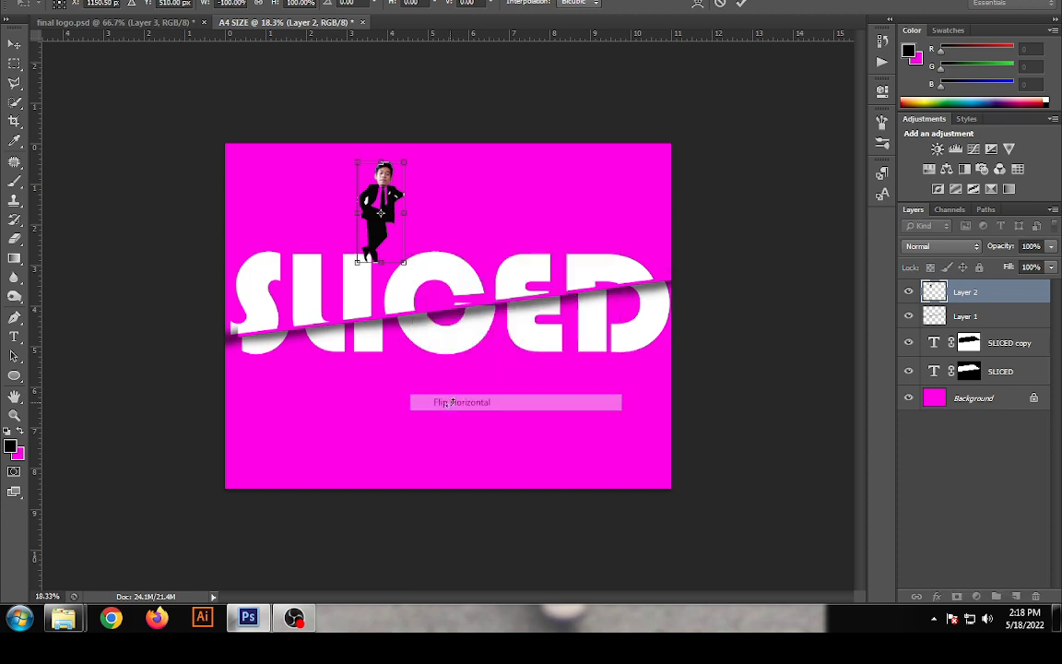
right_click(402, 212)
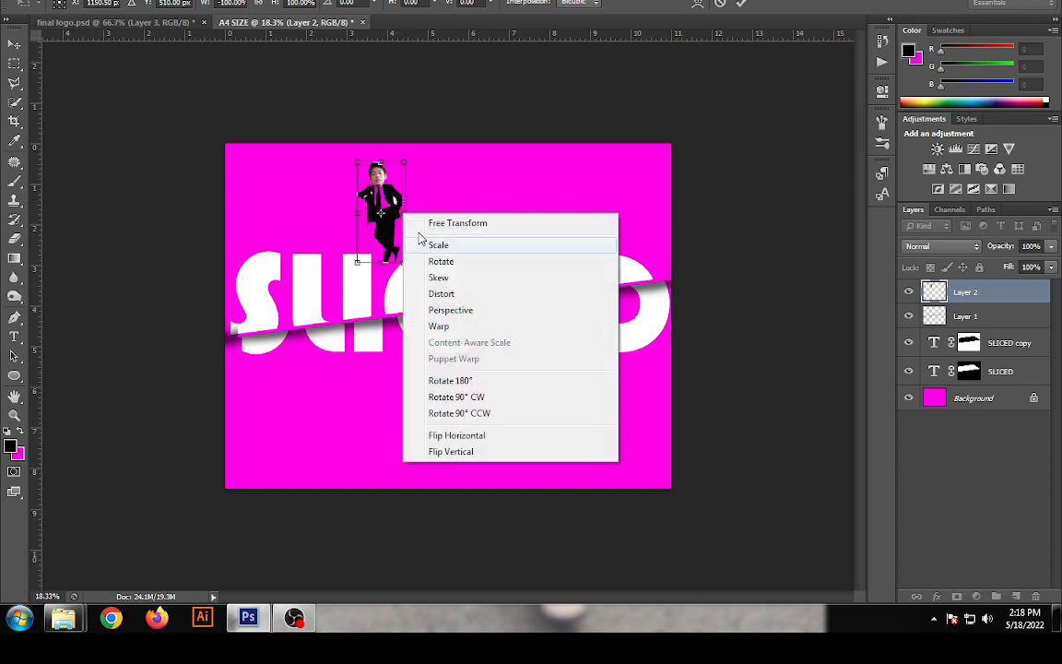
left_click(465, 437)
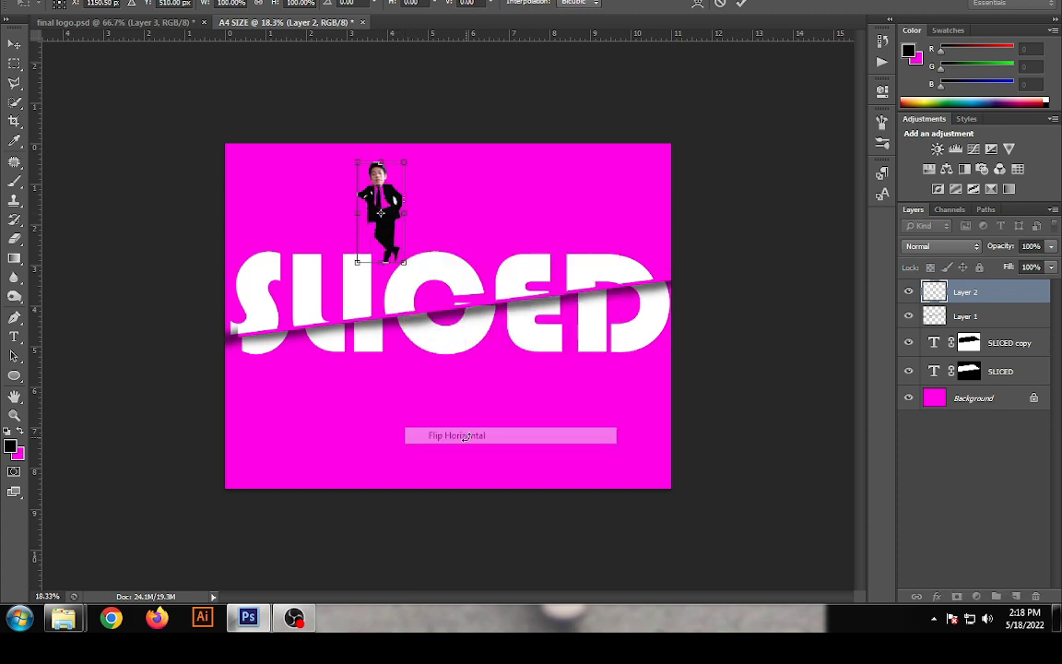
Rotate the suited man to about 78.74° so he lies on his side with his head to the right.
right_click(407, 213)
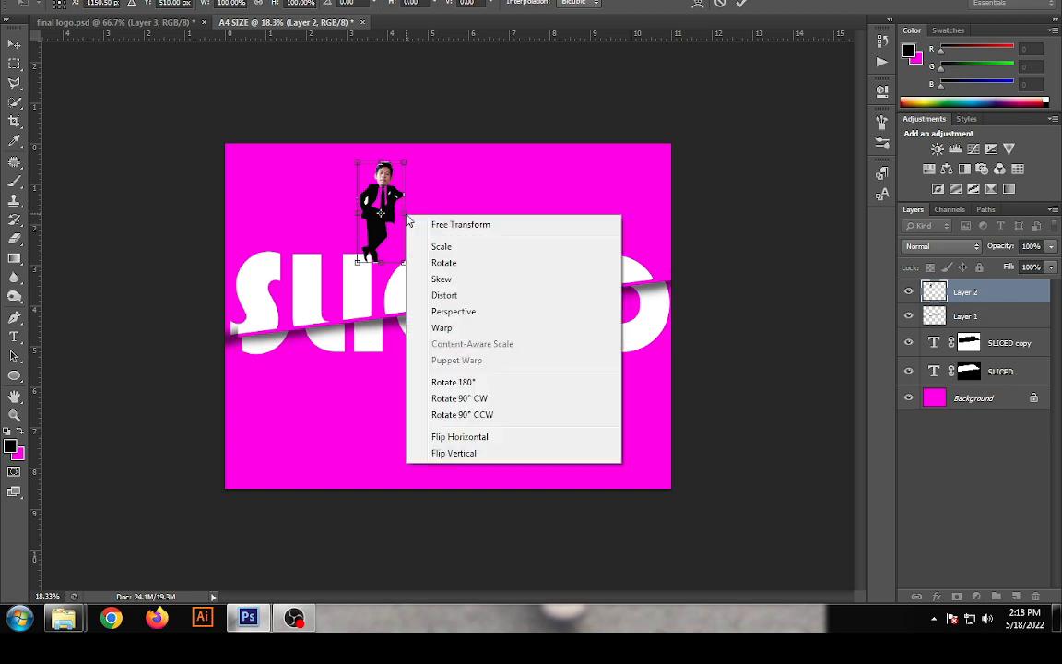
left_click(497, 383)
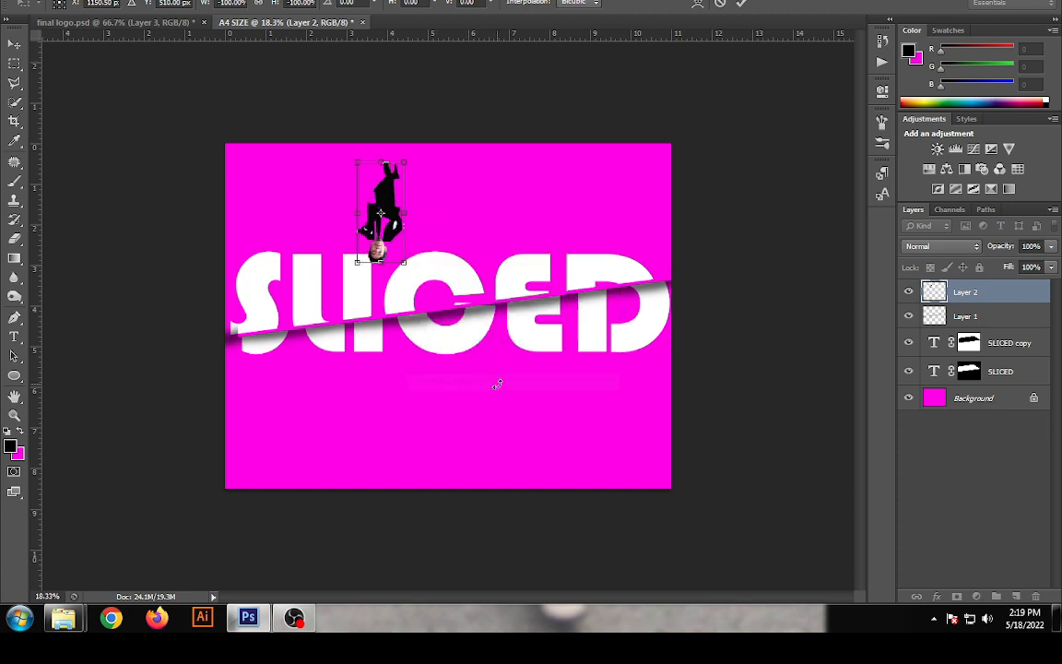
right_click(400, 210)
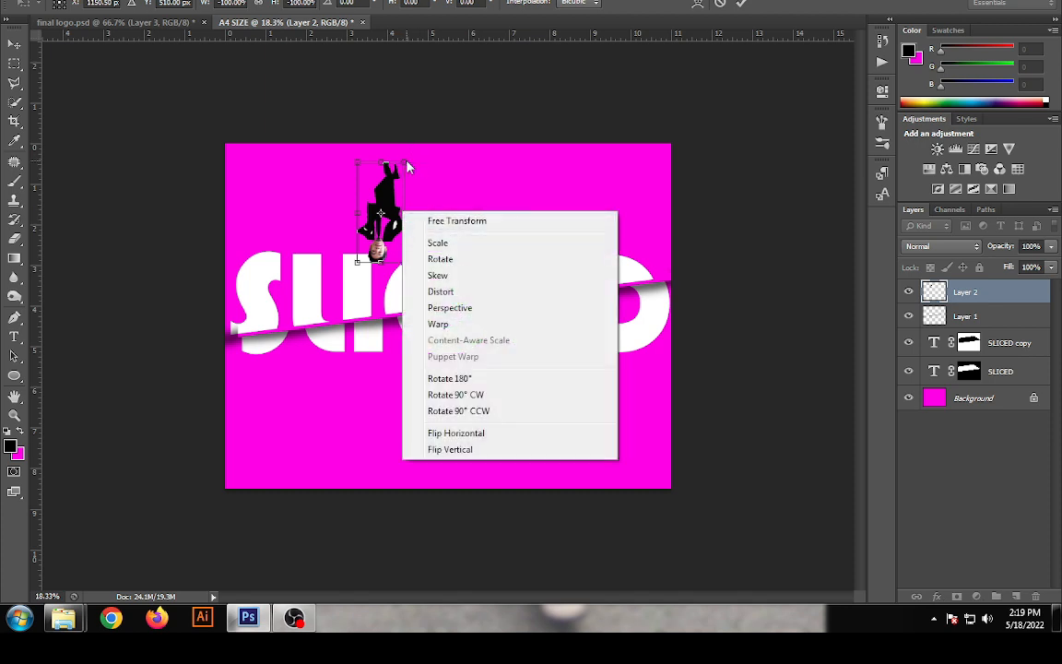
left_click(399, 170)
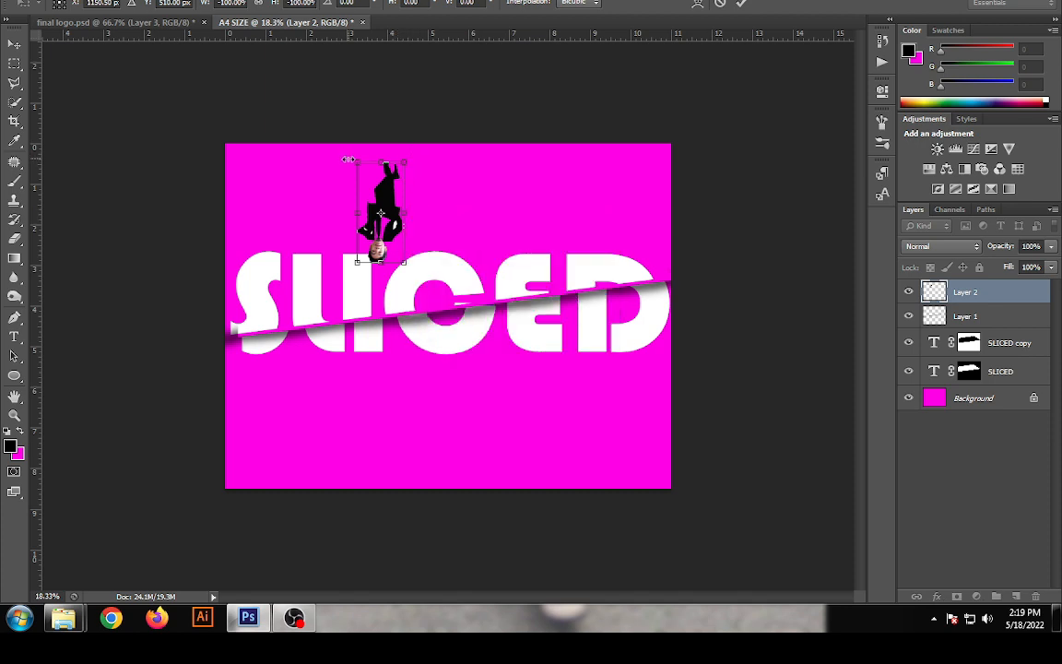
left_click_drag(348, 152, 220, 342)
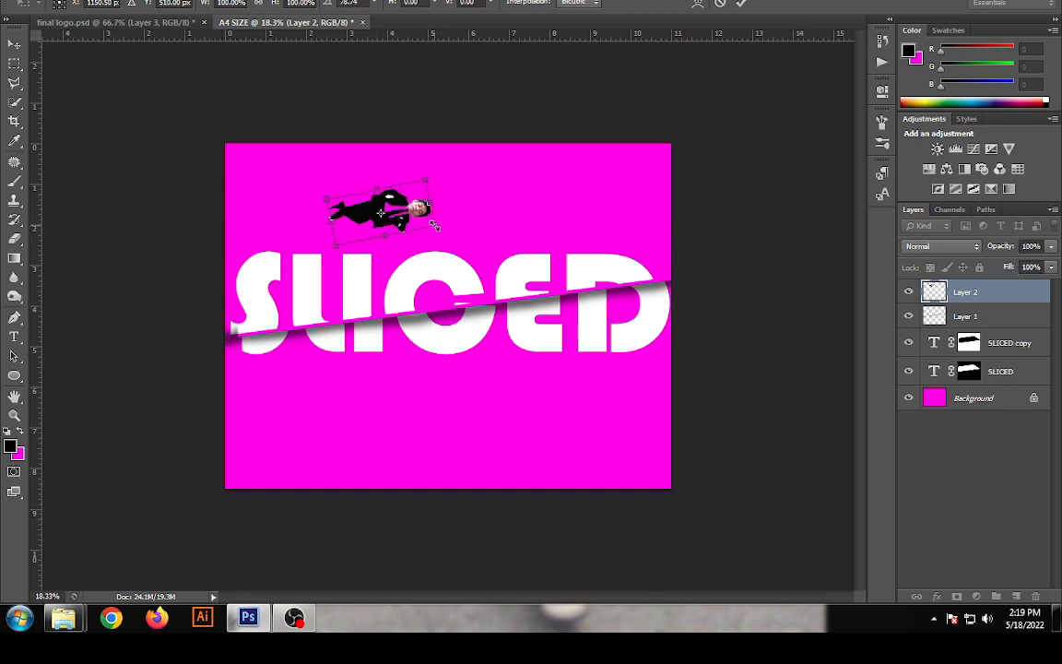
Scale the suited man proportionally to about 218.65% and position him just above the word SLICED.
left_click_drag(433, 225, 562, 258)
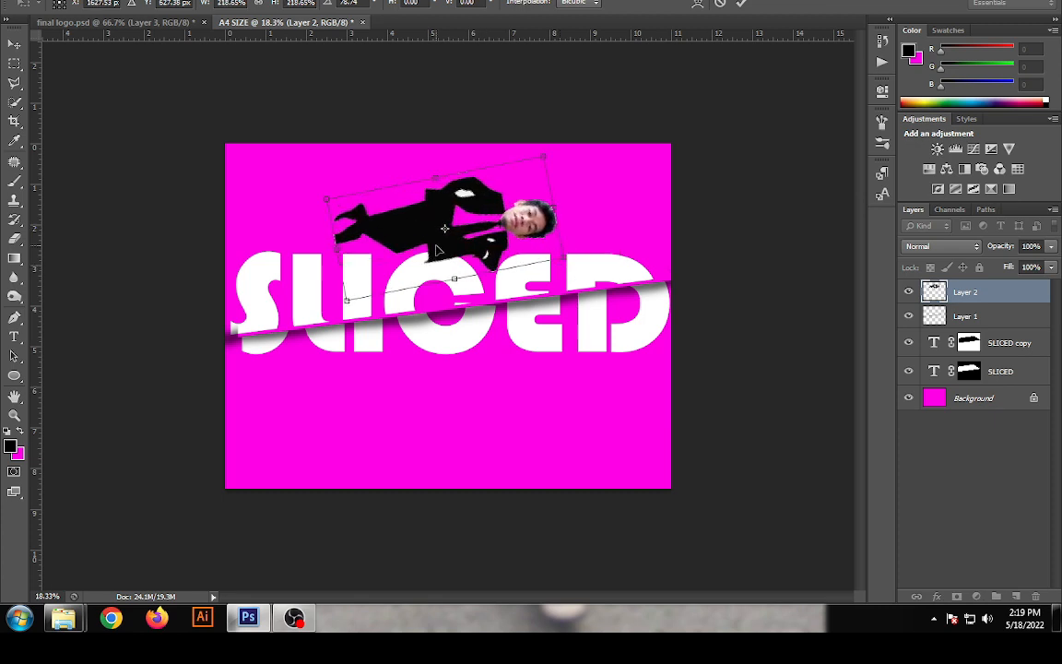
left_click_drag(451, 255, 416, 239)
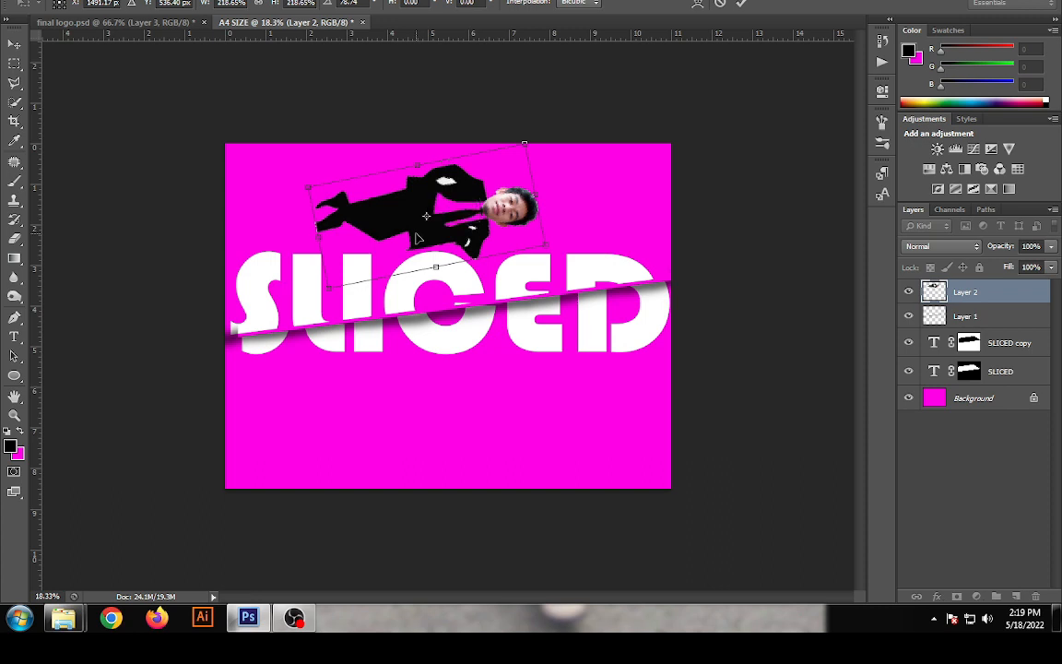
key("Return")
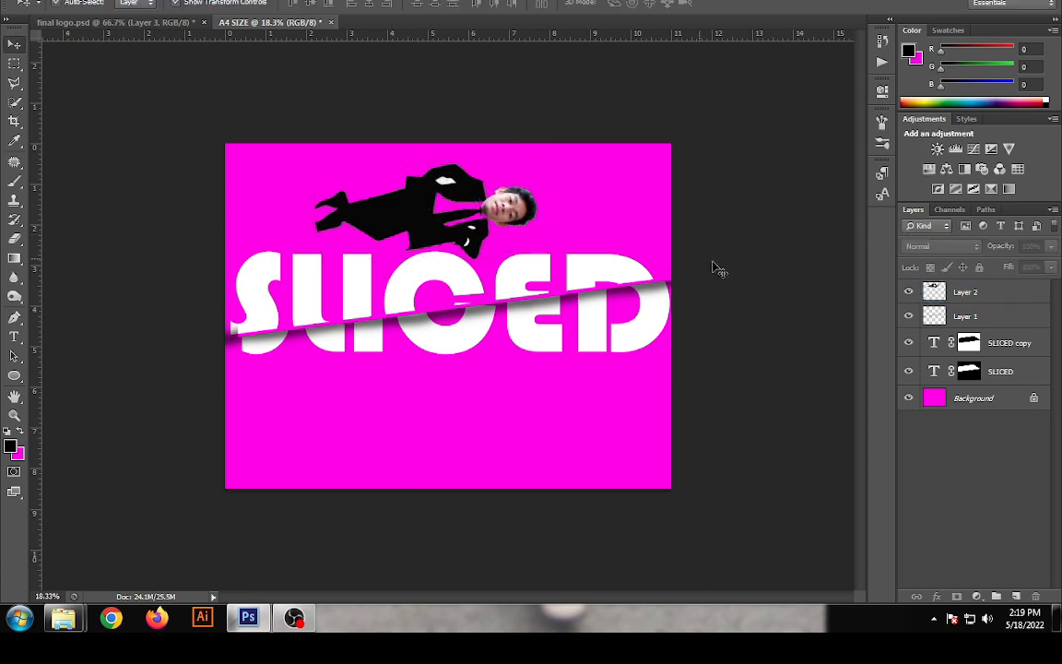
left_click_drag(475, 221, 485, 379)
left_click(419, 190)
left_click_drag(478, 294, 505, 355)
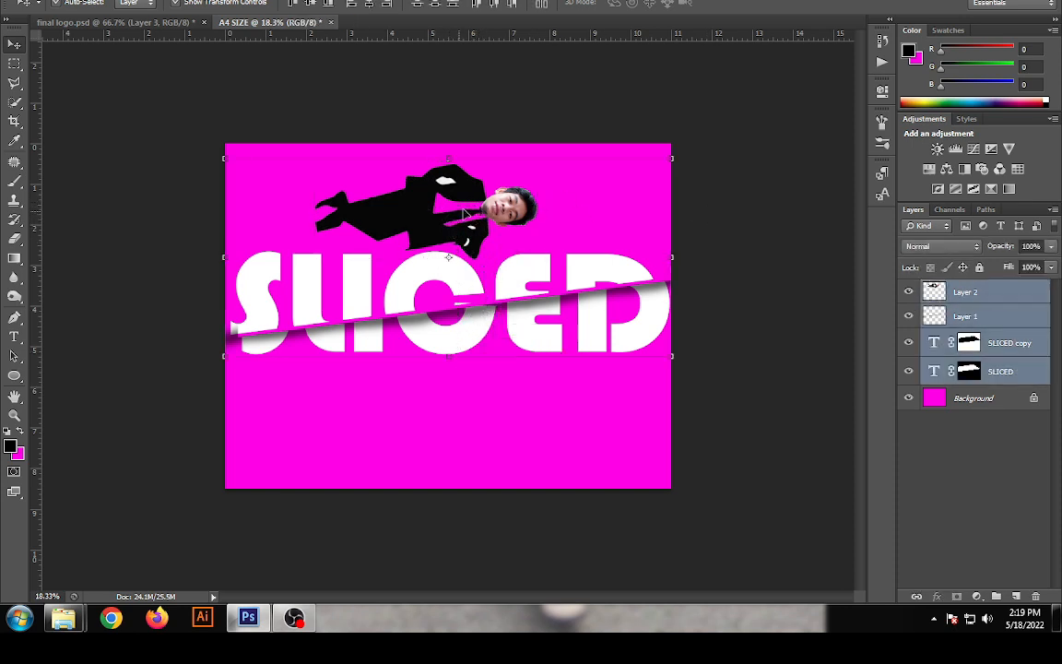
Move the suited man to the right so he lies above the letters C, E and D, and deselect his layer.
left_click(479, 203)
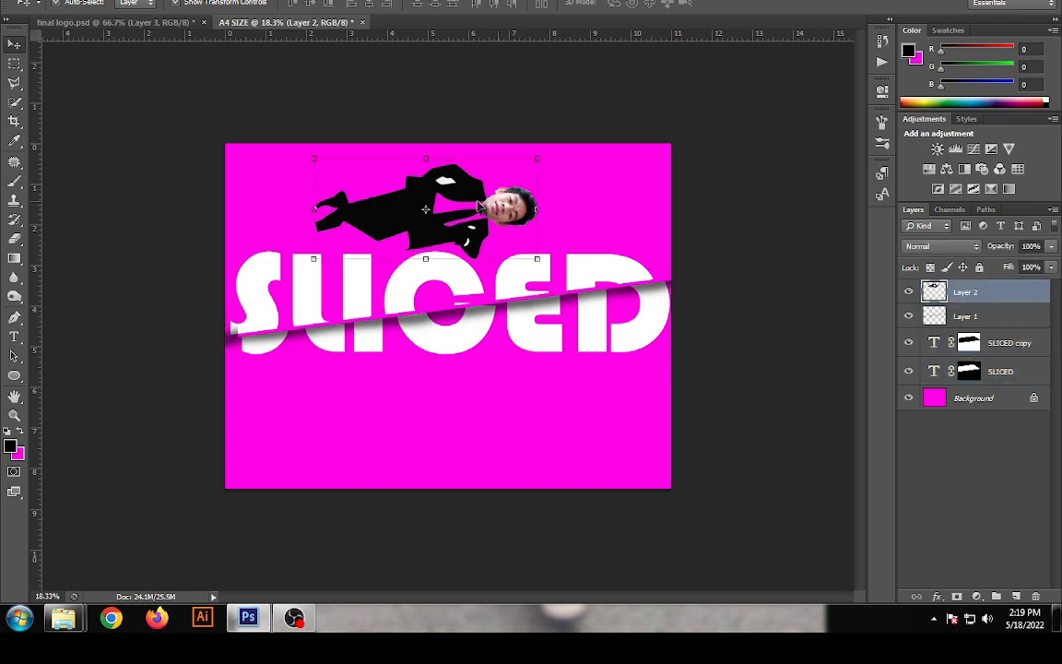
left_click_drag(429, 205, 517, 211)
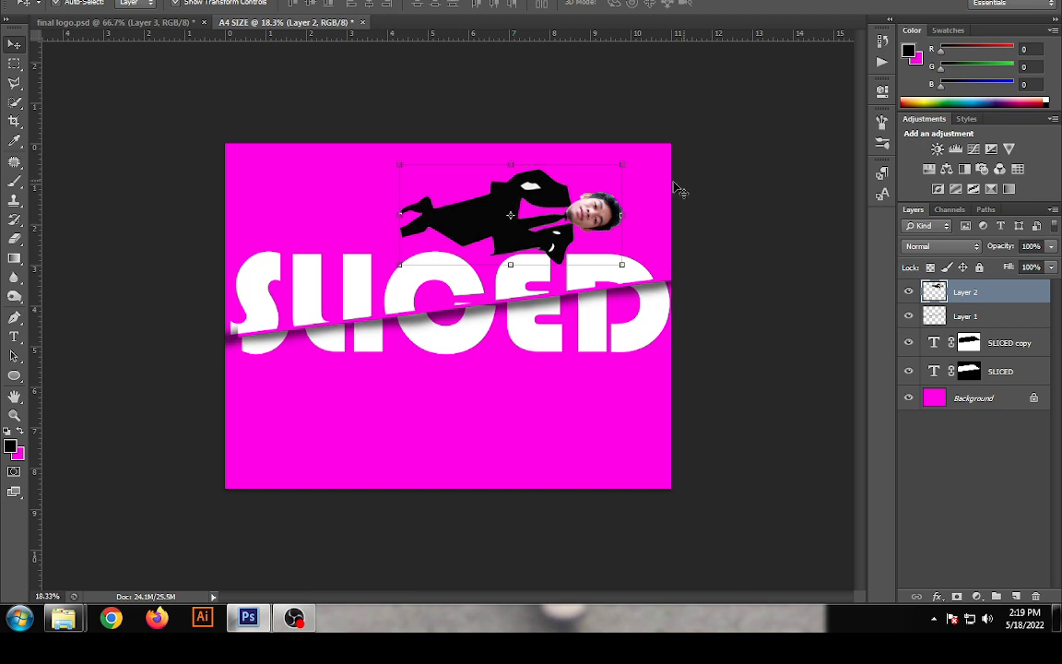
left_click(759, 180)
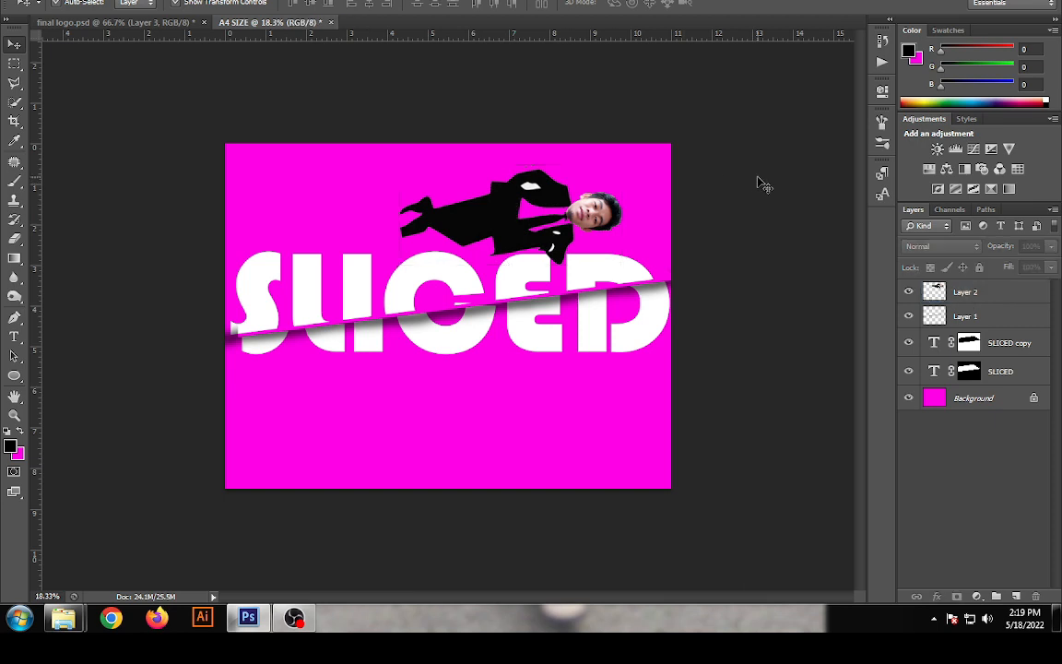